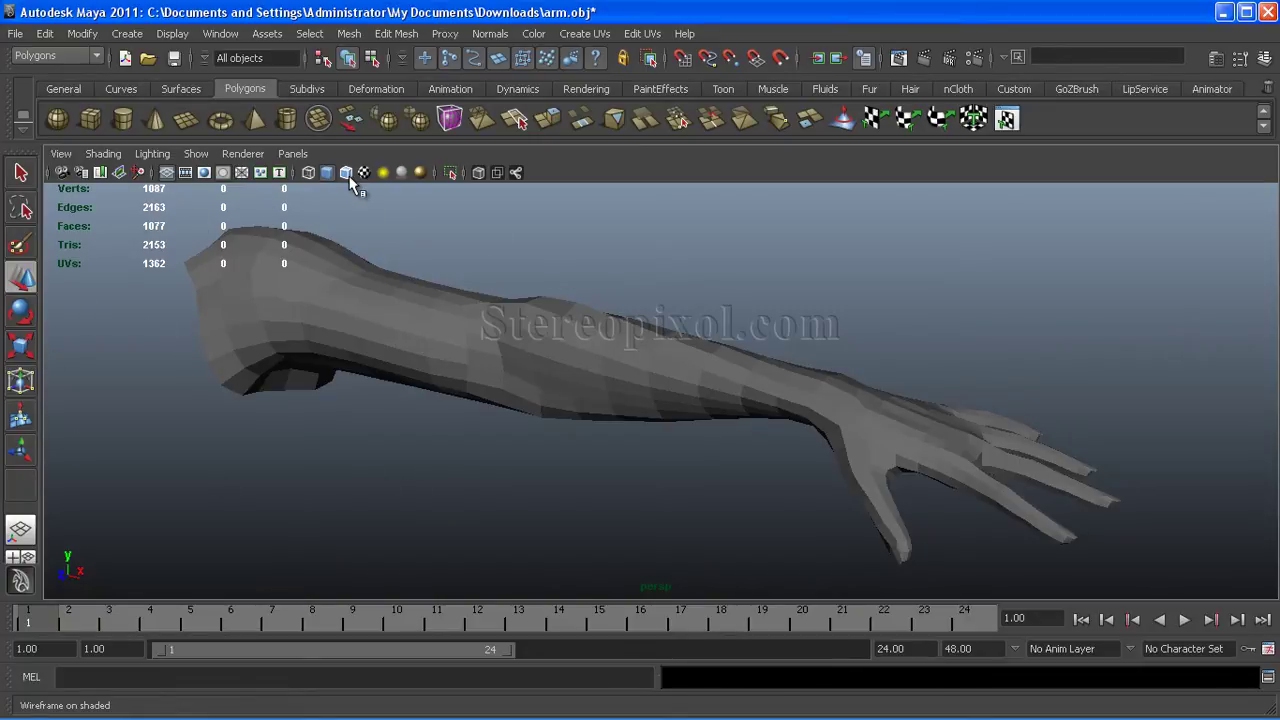
Display the wireframe over the shaded arm model and inspect its edge flow from both sides
{"action": "left_click", "coordinate": [346, 175]}
{"action": "left_click_drag", "start_coordinate": [580, 320], "coordinate": [613, 326], "text": "alt"}
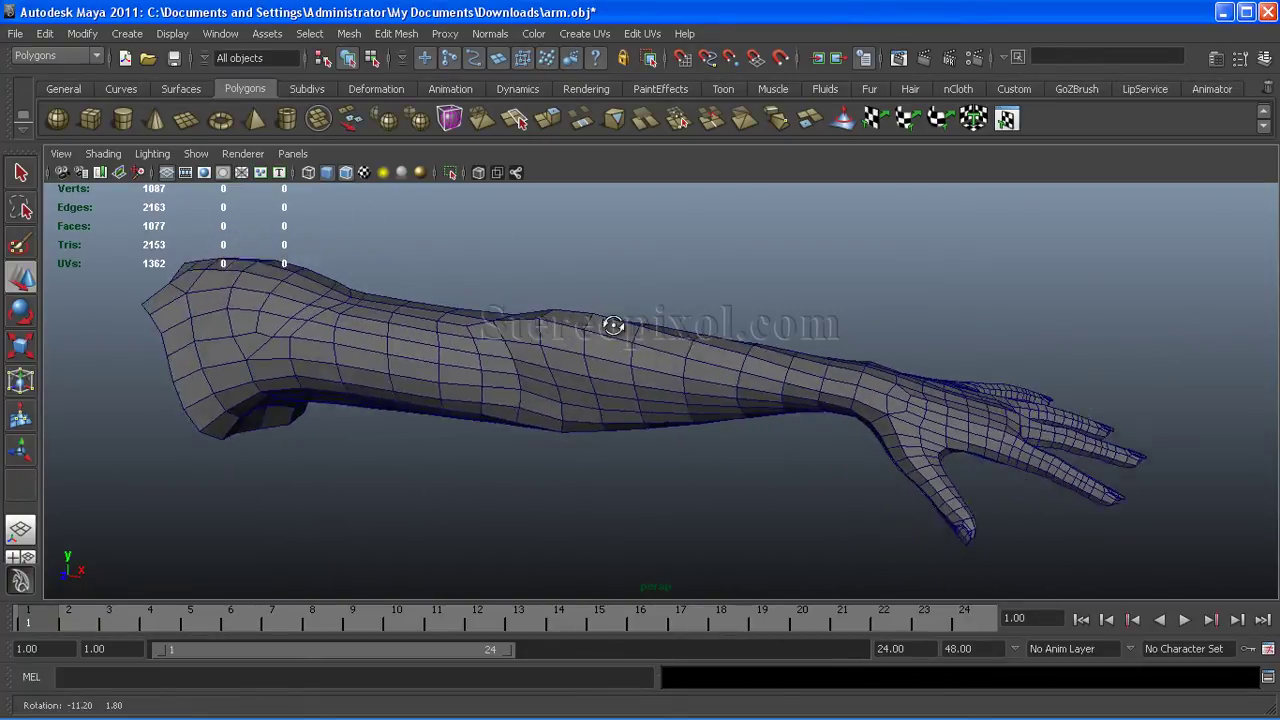
{"action": "right_click_drag", "start_coordinate": [613, 326], "coordinate": [619, 371], "text": "alt"}
{"action": "left_click_drag", "start_coordinate": [619, 372], "coordinate": [560, 402], "text": "alt"}
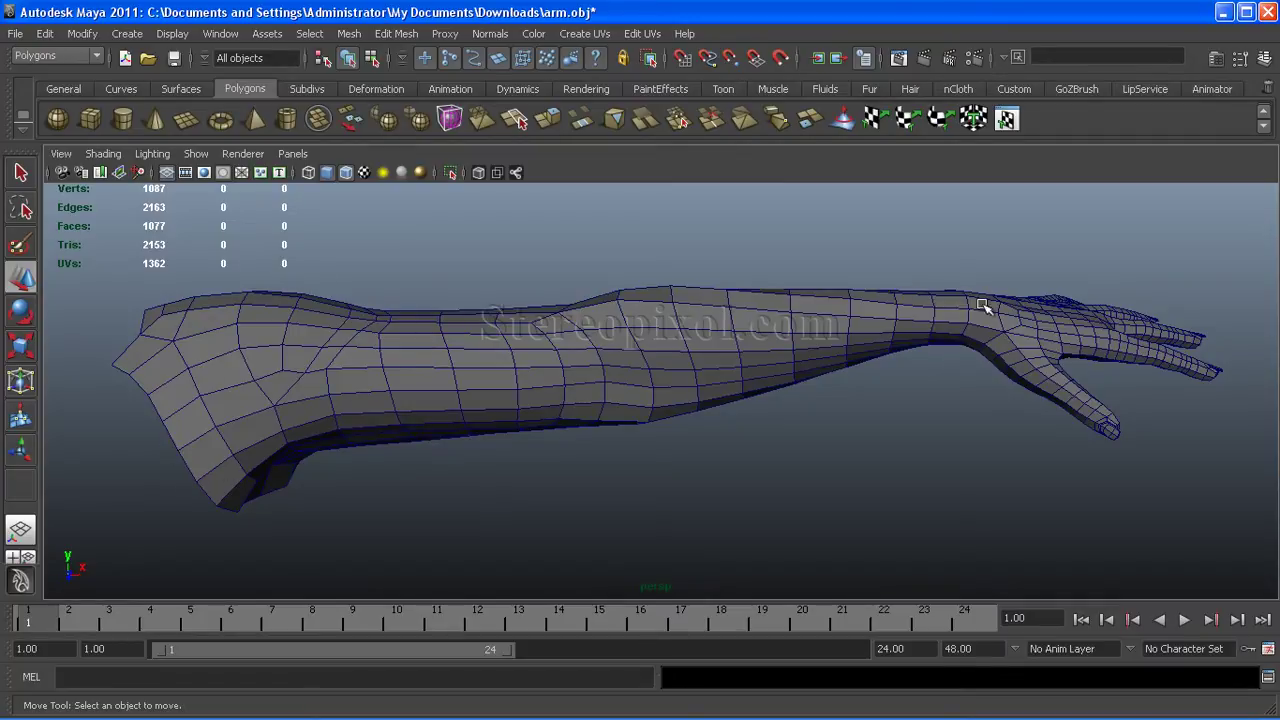
{"action": "left_click_drag", "start_coordinate": [623, 428], "coordinate": [594, 430], "text": "alt"}
{"action": "left_click_drag", "start_coordinate": [586, 386], "coordinate": [509, 386], "text": "alt"}
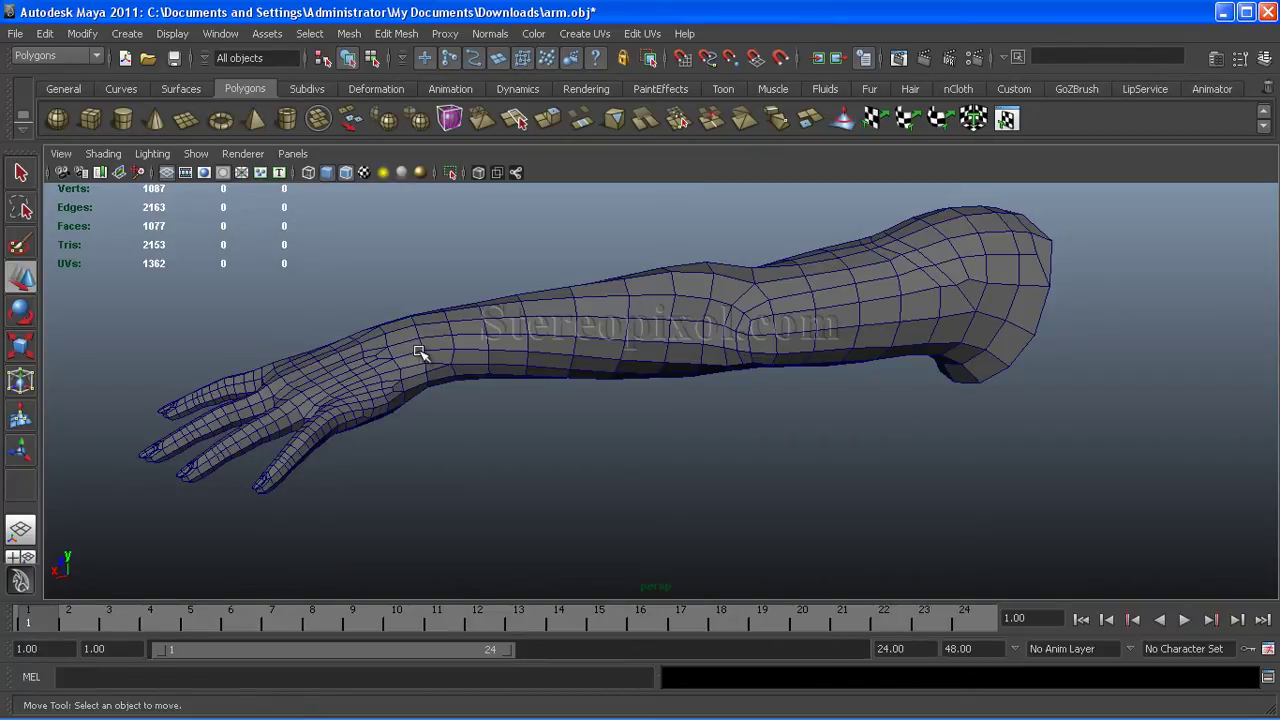
{"action": "left_click_drag", "start_coordinate": [357, 334], "coordinate": [708, 350], "text": "alt"}
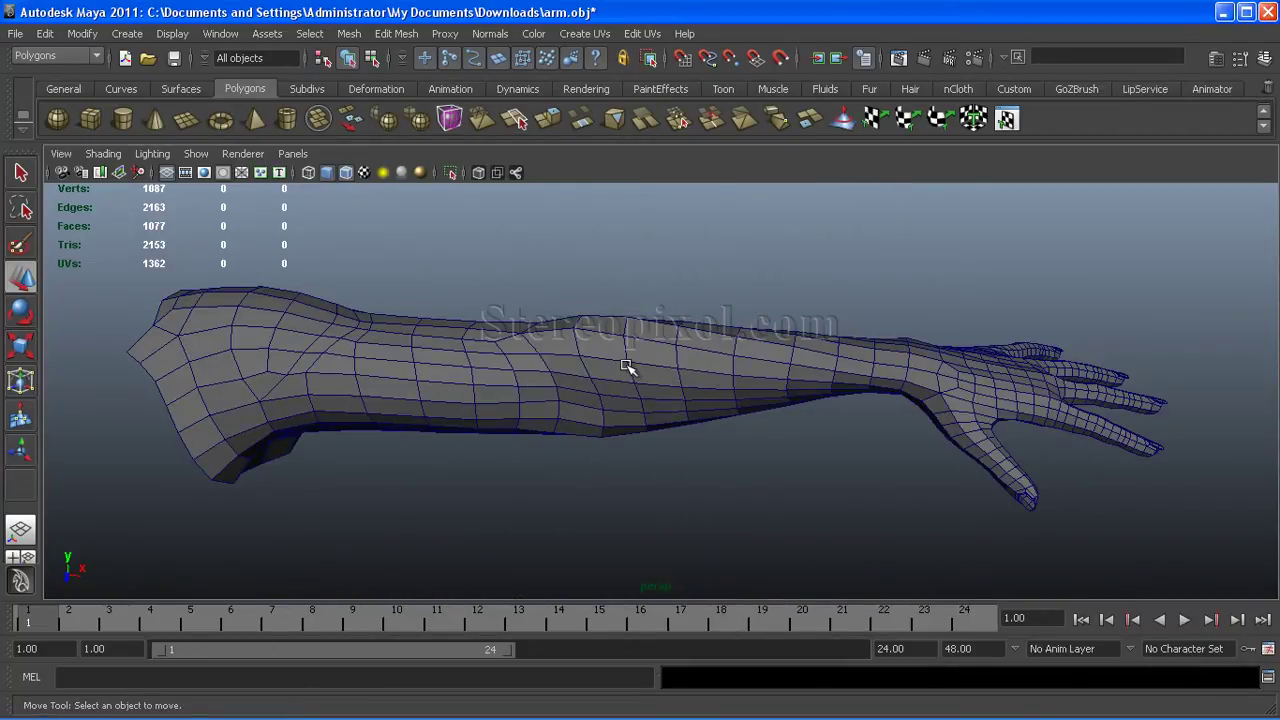
{"action": "left_click_drag", "start_coordinate": [638, 370], "coordinate": [473, 376], "text": "alt"}
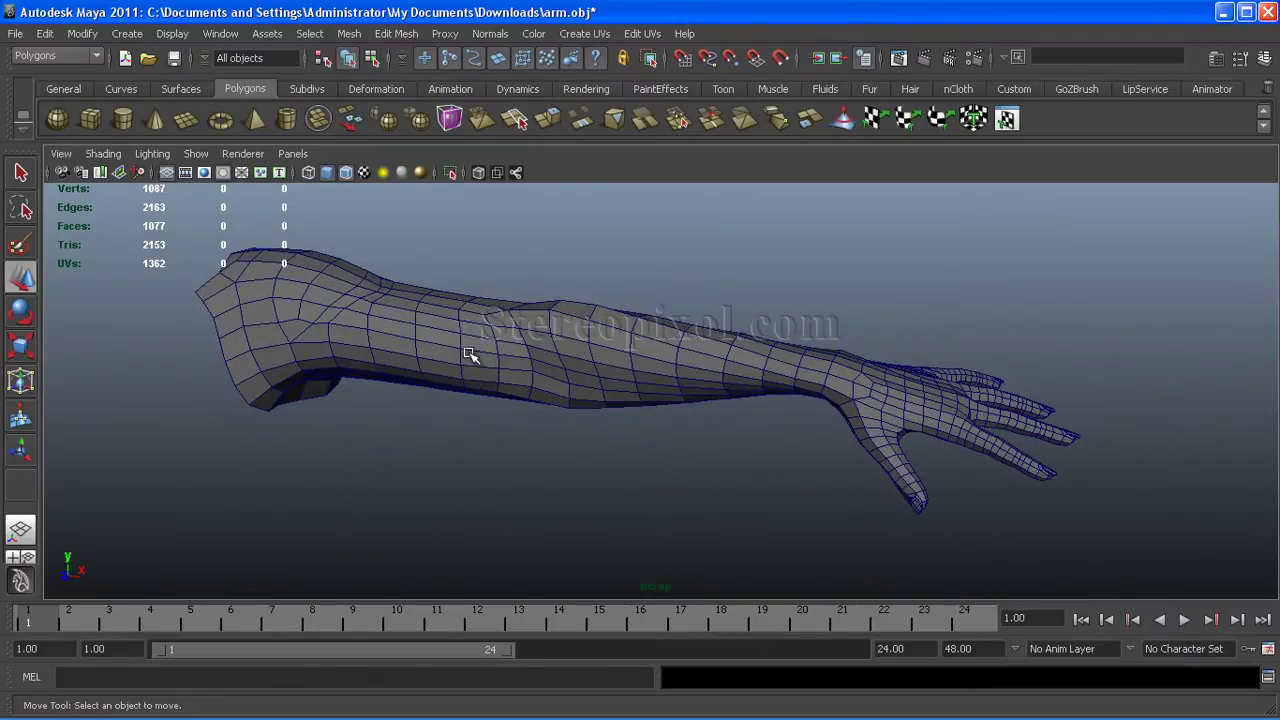
Add a new toon outline to the arm mesh using the Rendering menu set, then deselect it
{"action": "left_click", "coordinate": [443, 337]}
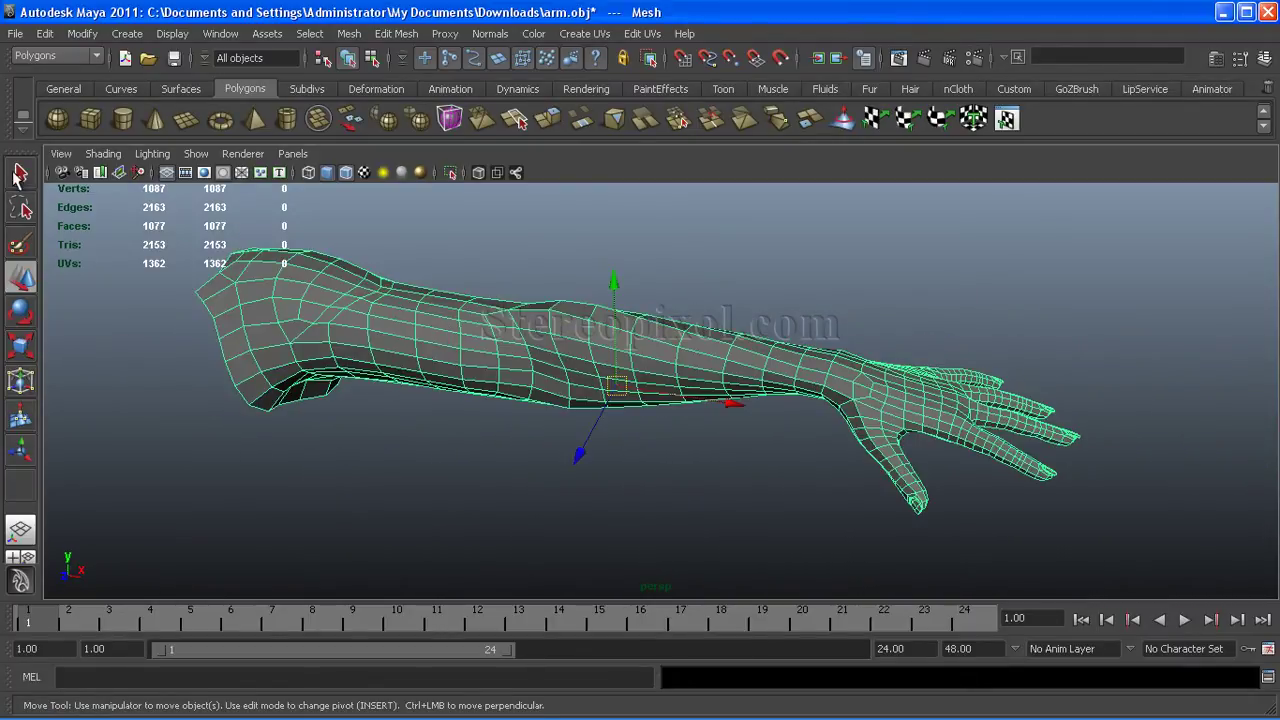
{"action": "left_click", "coordinate": [40, 60]}
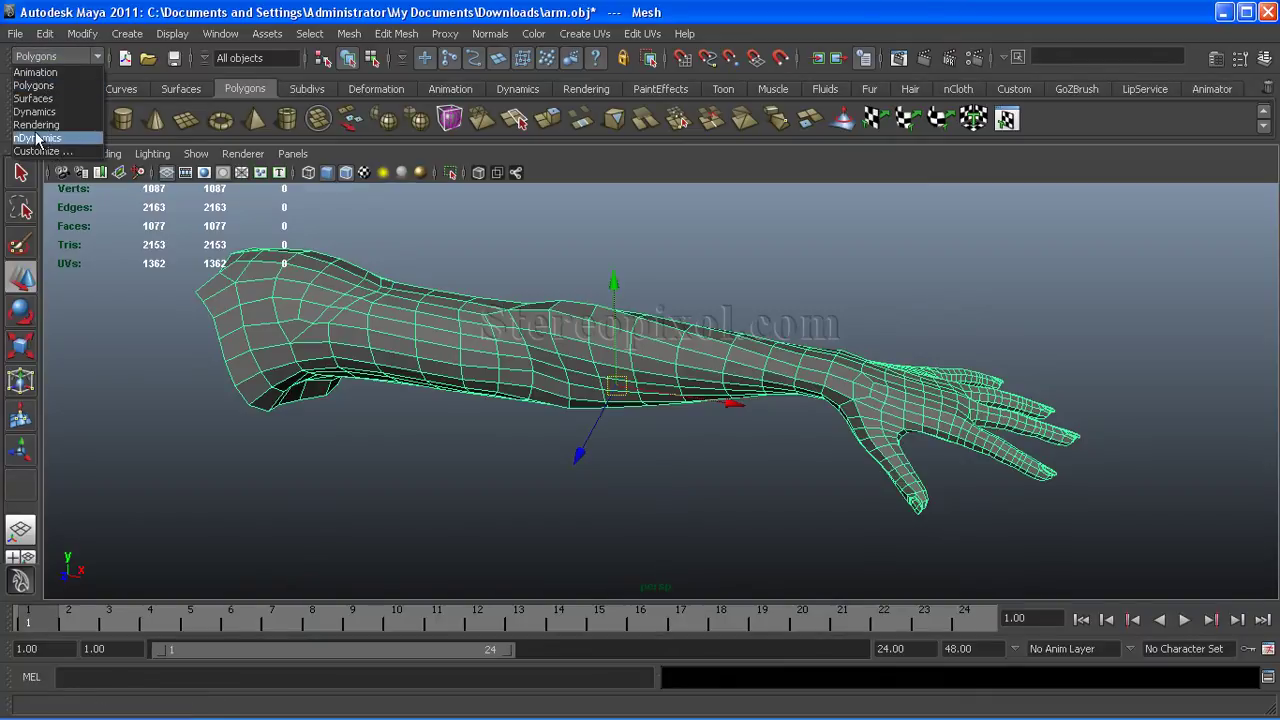
{"action": "left_click", "coordinate": [40, 125]}
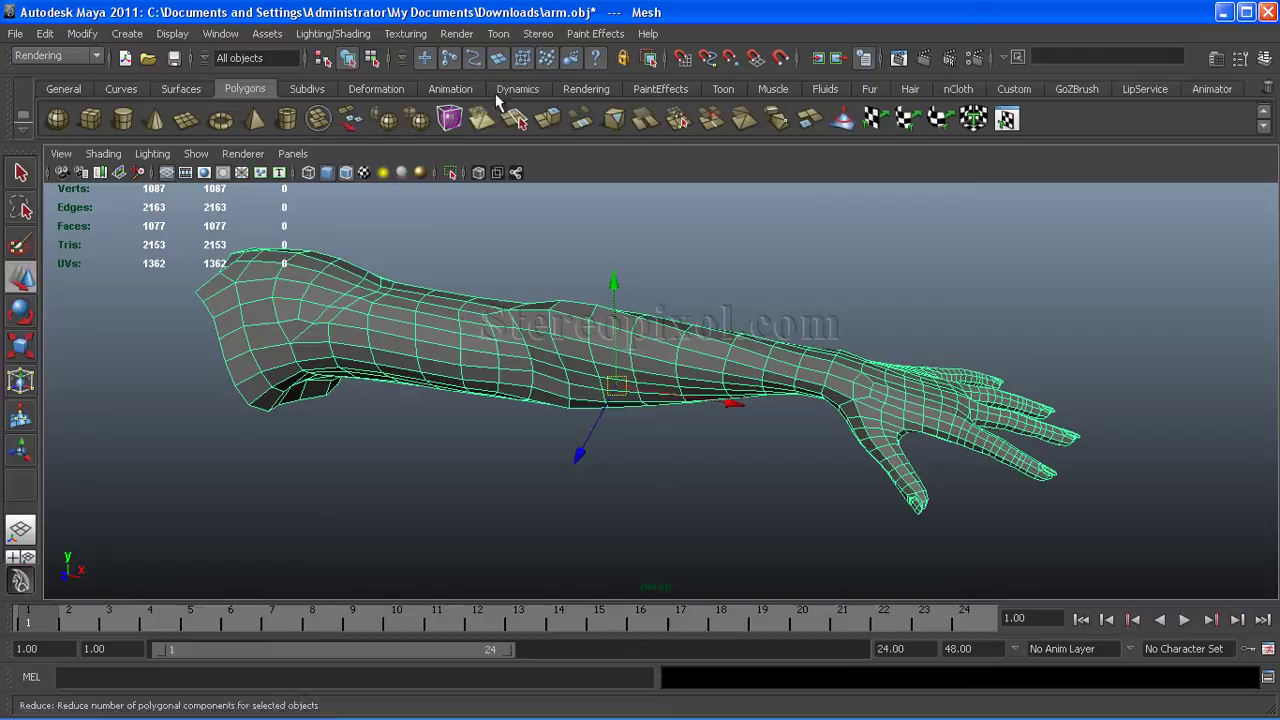
{"action": "left_click", "coordinate": [498, 34]}
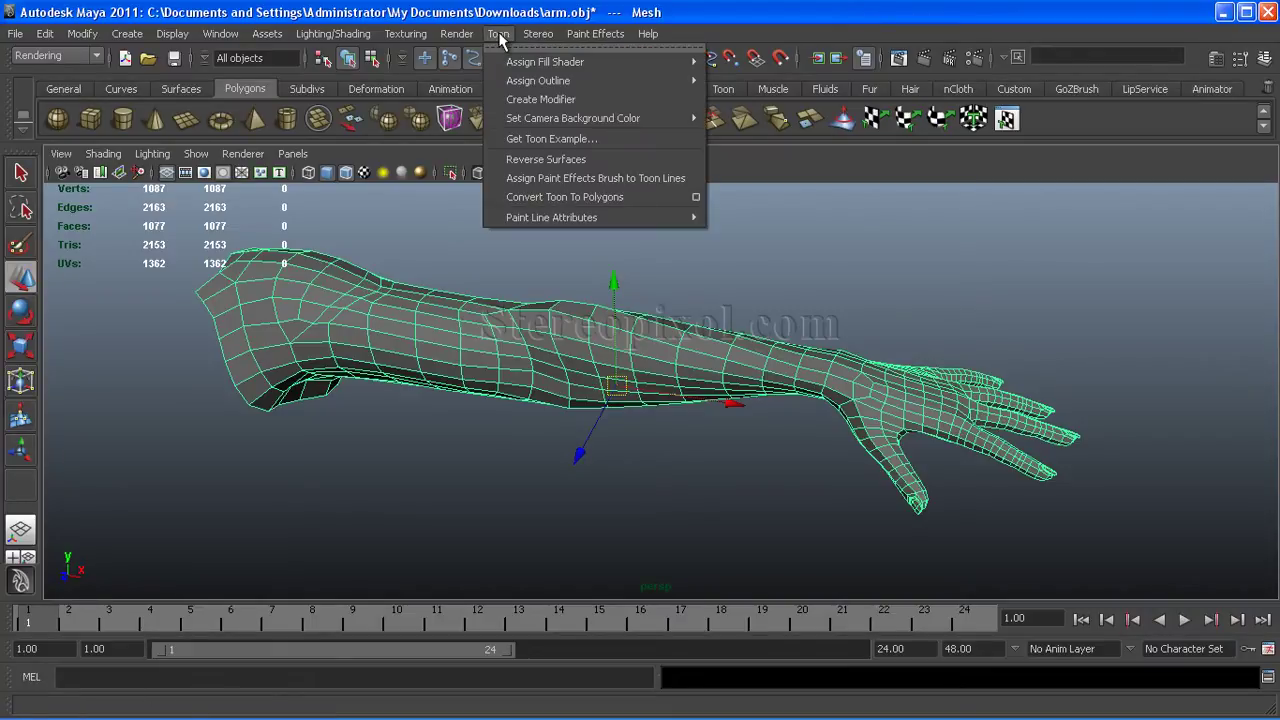
{"action": "mouse_move", "coordinate": [510, 86]}
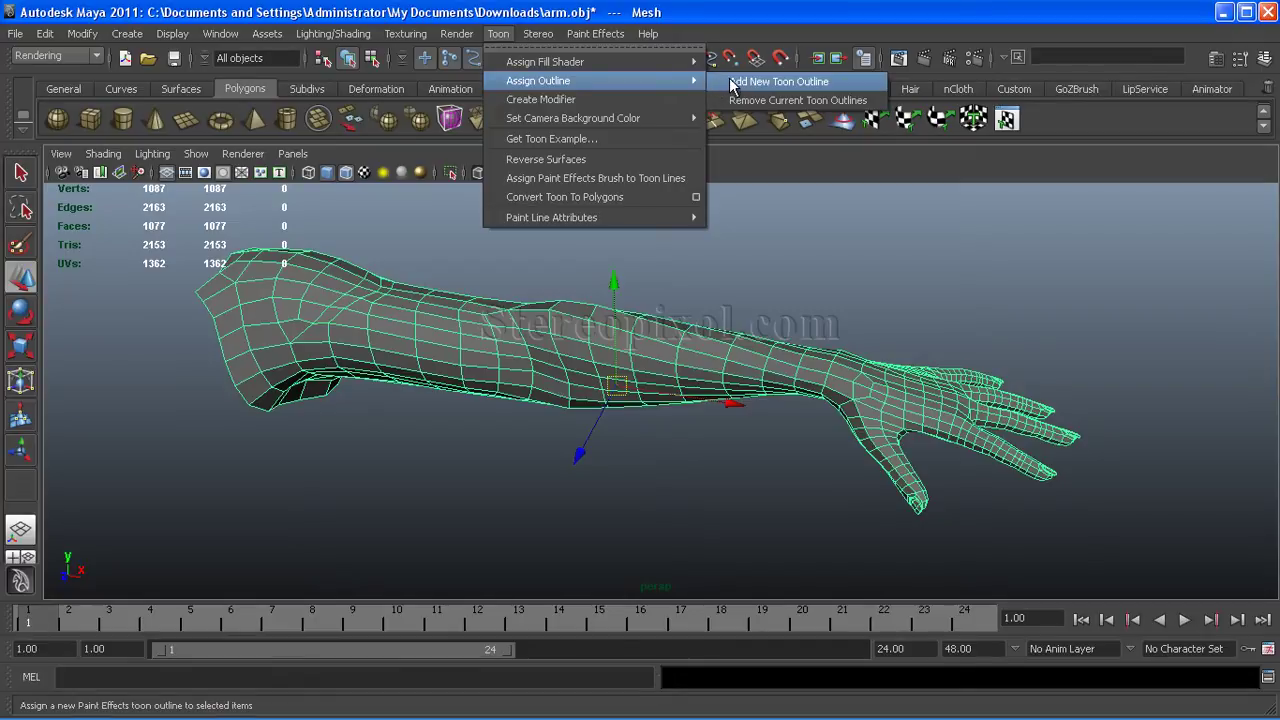
{"action": "left_click", "coordinate": [795, 85]}
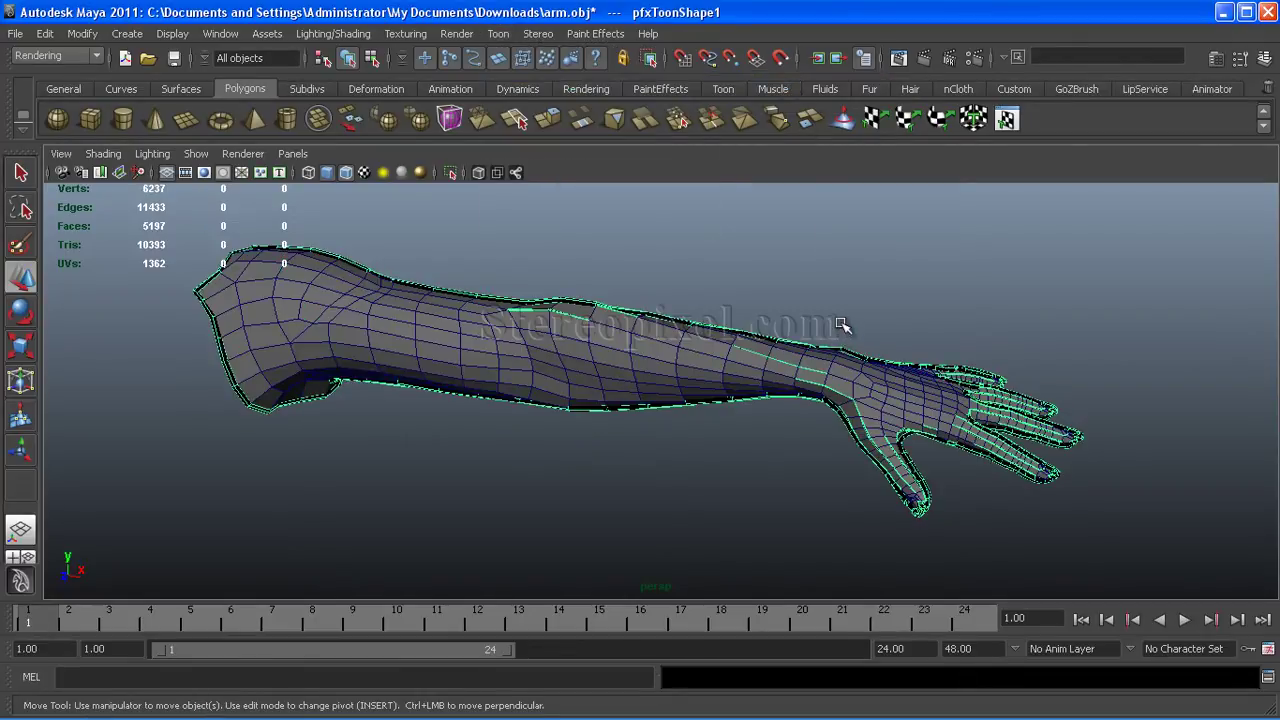
{"action": "left_click", "coordinate": [820, 283]}
{"action": "right_click_drag", "start_coordinate": [820, 289], "coordinate": [642, 366], "text": "alt"}
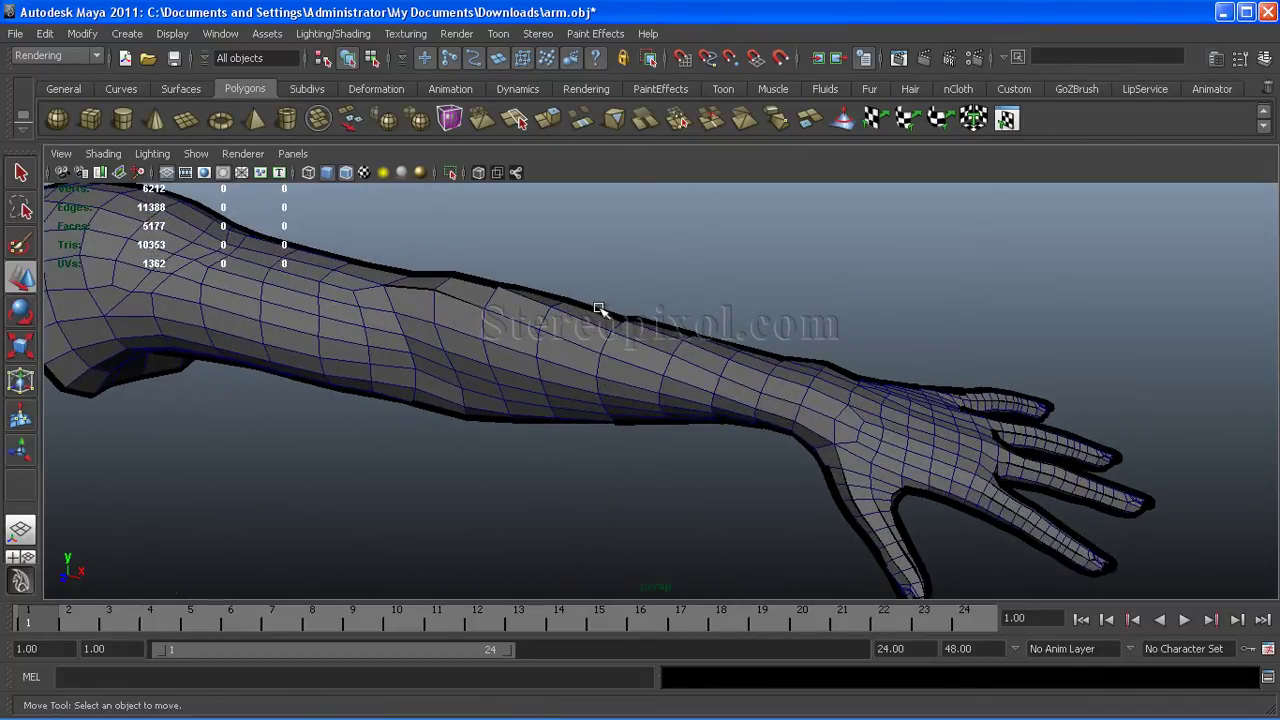
Select the arm mesh and bring up the common toon attributes of its pfxToonShape1 outline
{"action": "left_click", "coordinate": [600, 306]}
{"action": "key", "text": "ctrl+a"}
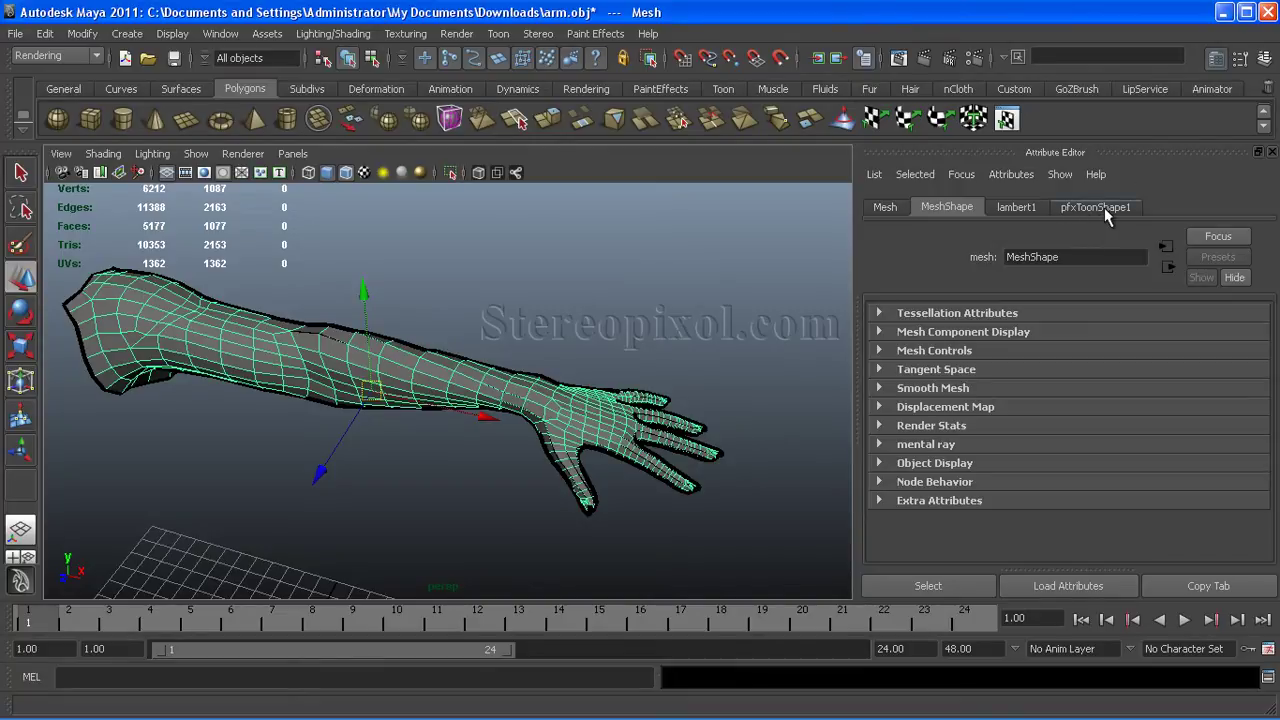
{"action": "left_click", "coordinate": [1093, 212]}
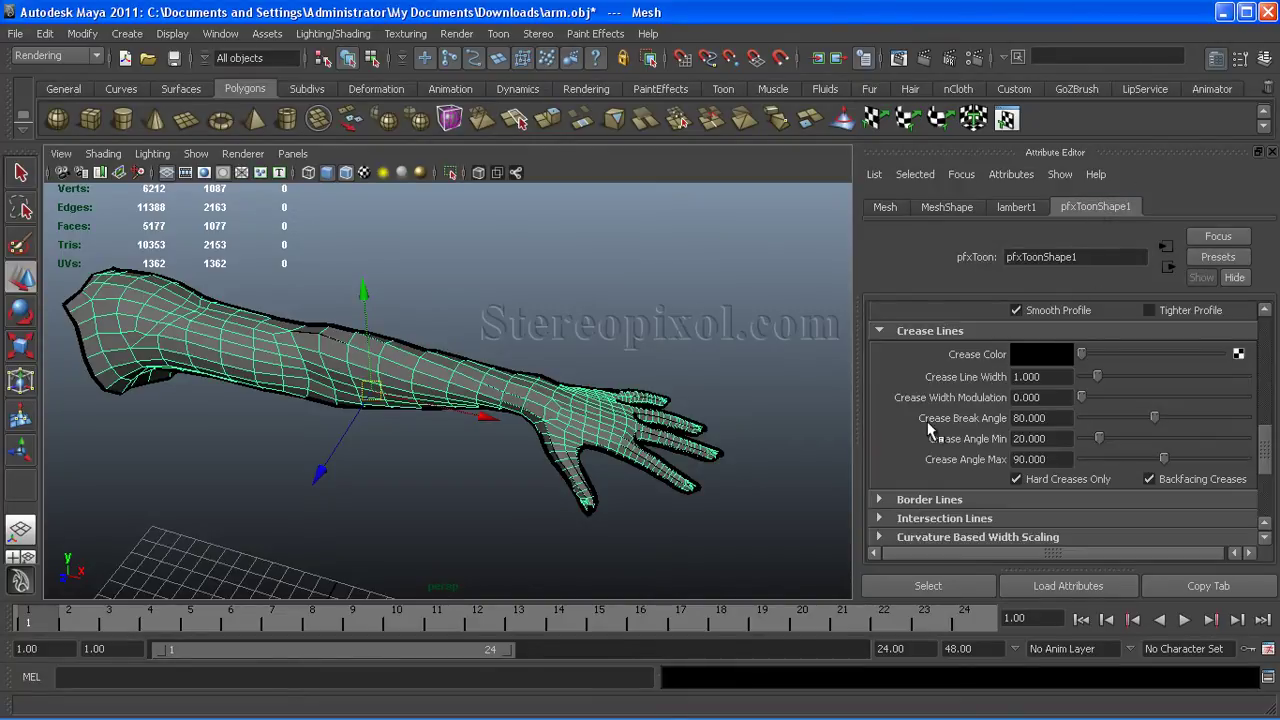
{"action": "left_click_drag", "start_coordinate": [1272, 447], "coordinate": [1271, 338]}
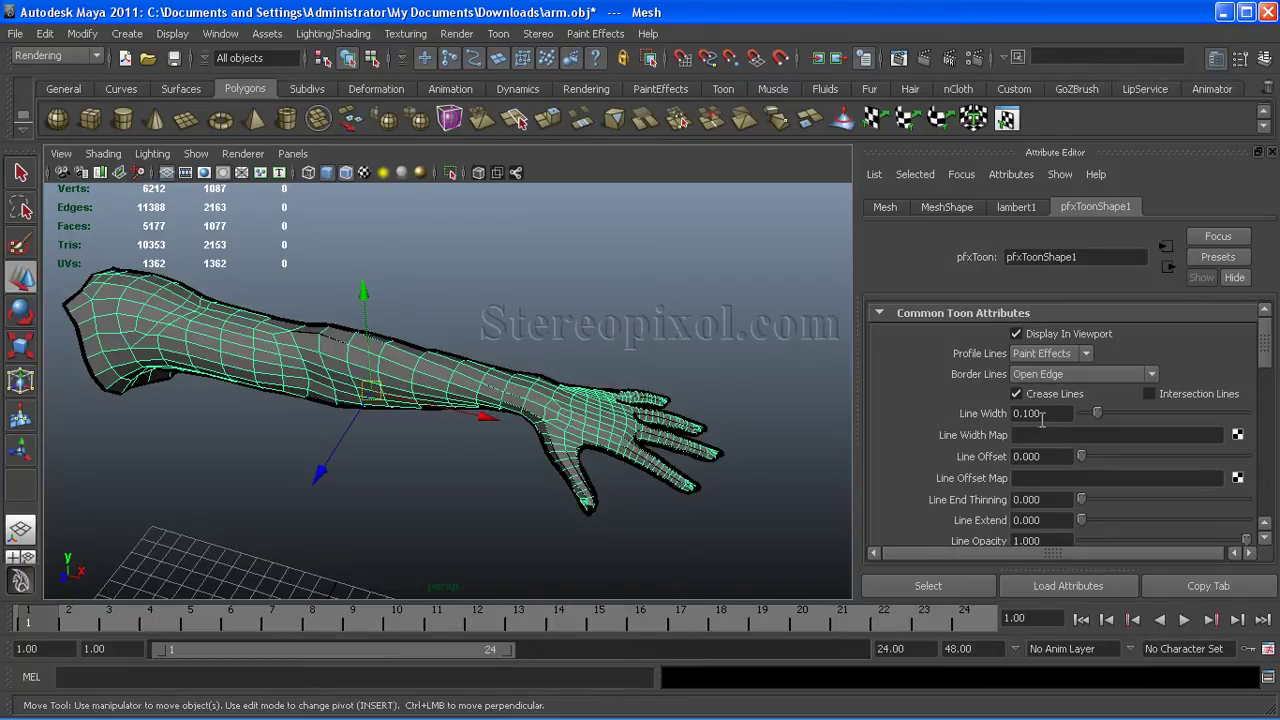
Set the toon outline's line width to 0.02 and its line offset to 0.25
{"action": "left_click_drag", "start_coordinate": [1048, 419], "coordinate": [986, 422]}
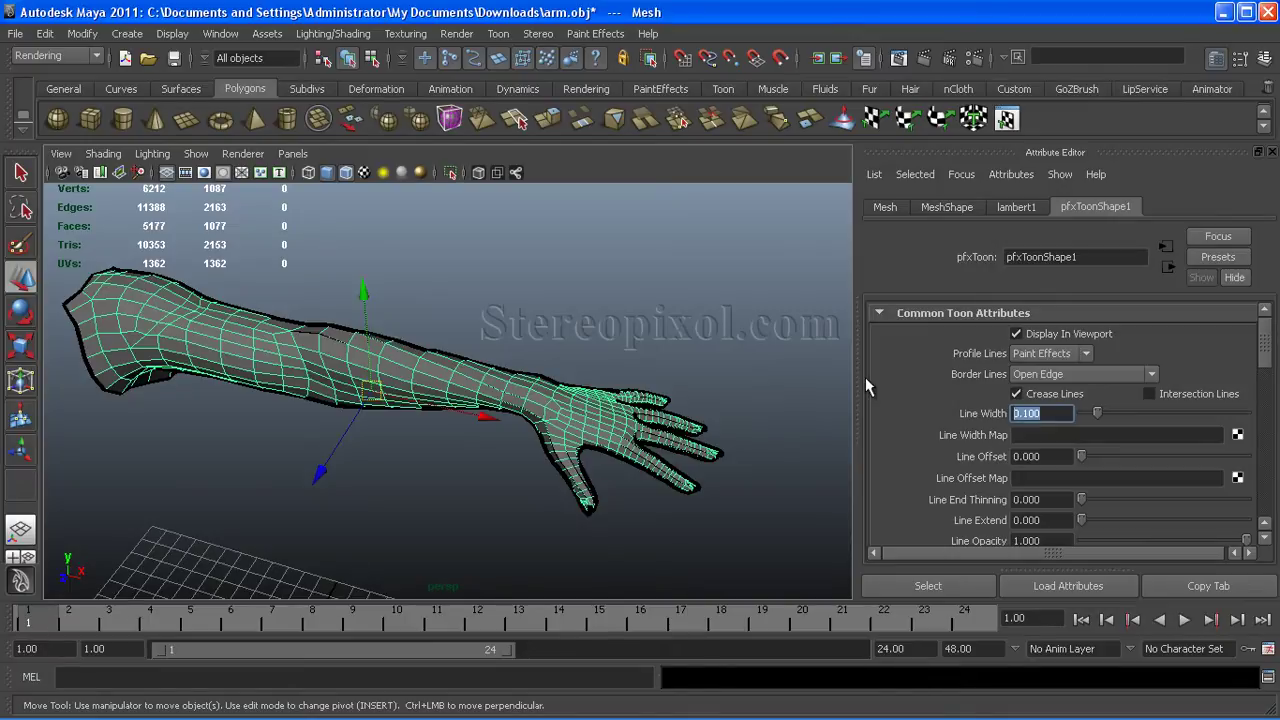
{"action": "type", "text": ".02"}
{"action": "key", "text": "Return"}
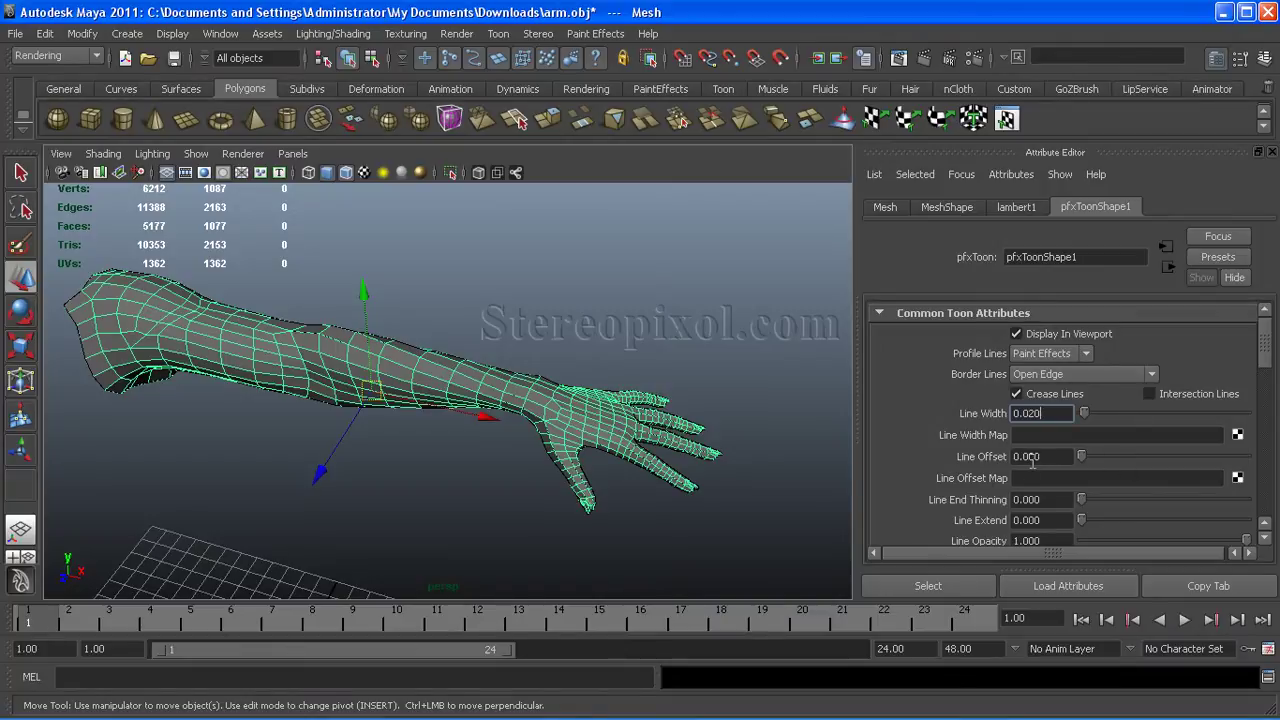
{"action": "key", "text": "Tab"}
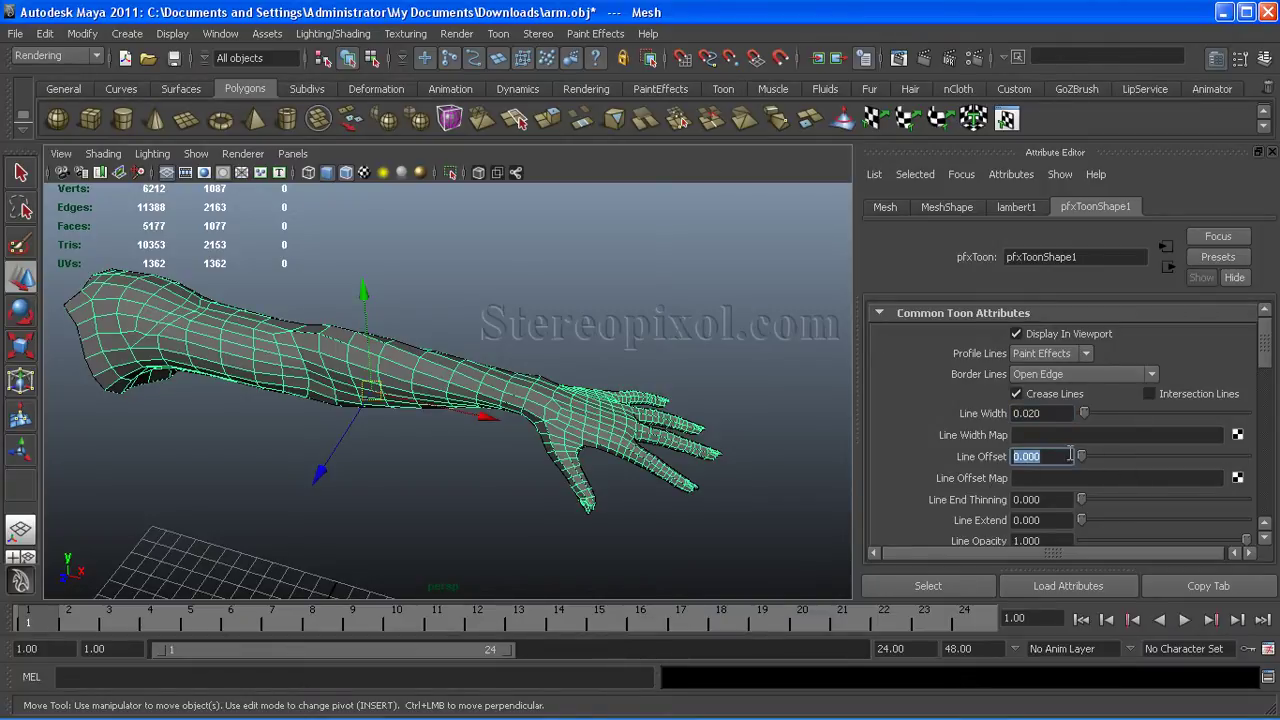
{"action": "type", "text": ".25"}
{"action": "key", "text": "Return"}
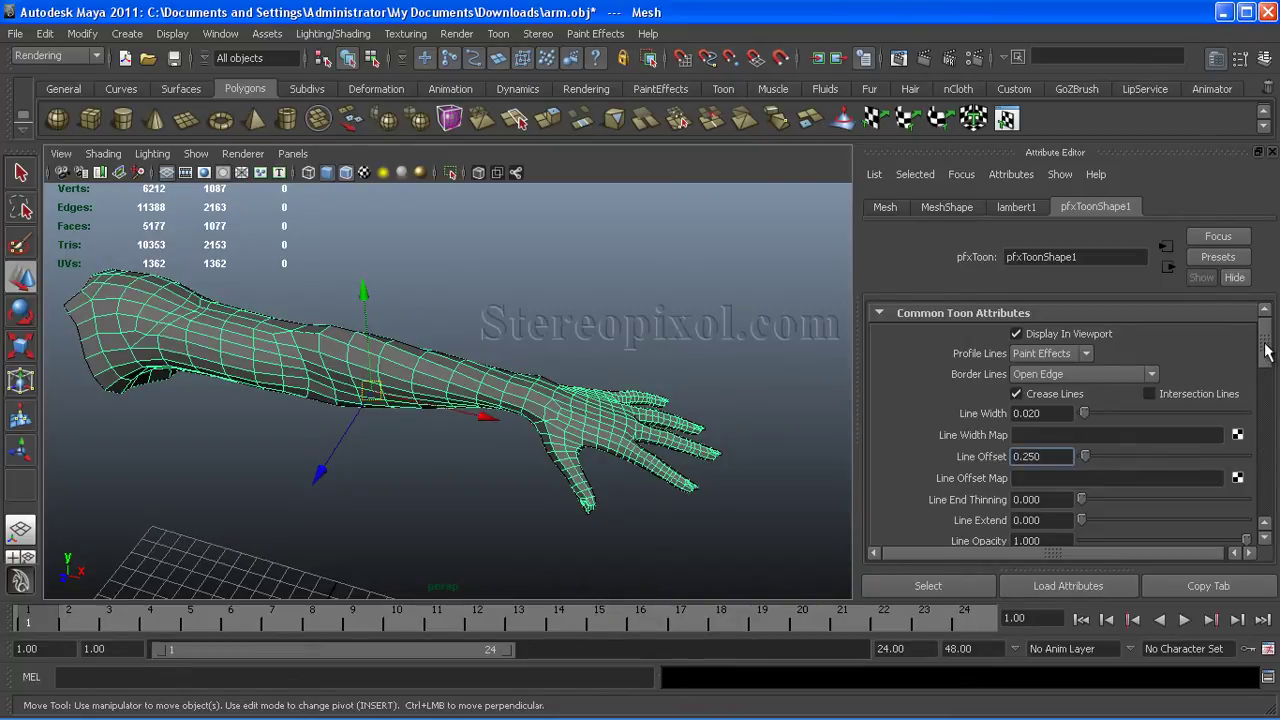
Set the crease line width of the toon outline to 0.7
{"action": "scroll", "coordinate": [1267, 362], "scroll_direction": "down", "scroll_amount": 5}
{"action": "left_click_drag", "start_coordinate": [1267, 365], "coordinate": [1272, 441]}
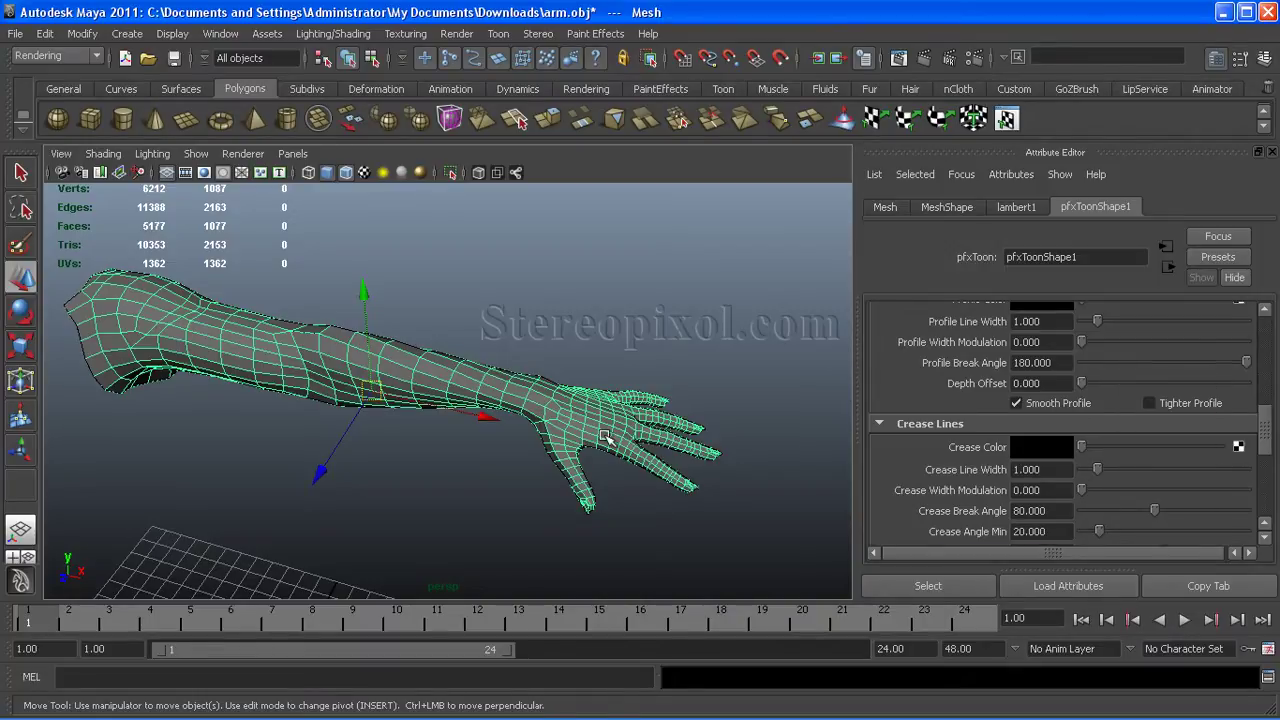
{"action": "left_click", "coordinate": [1013, 451]}
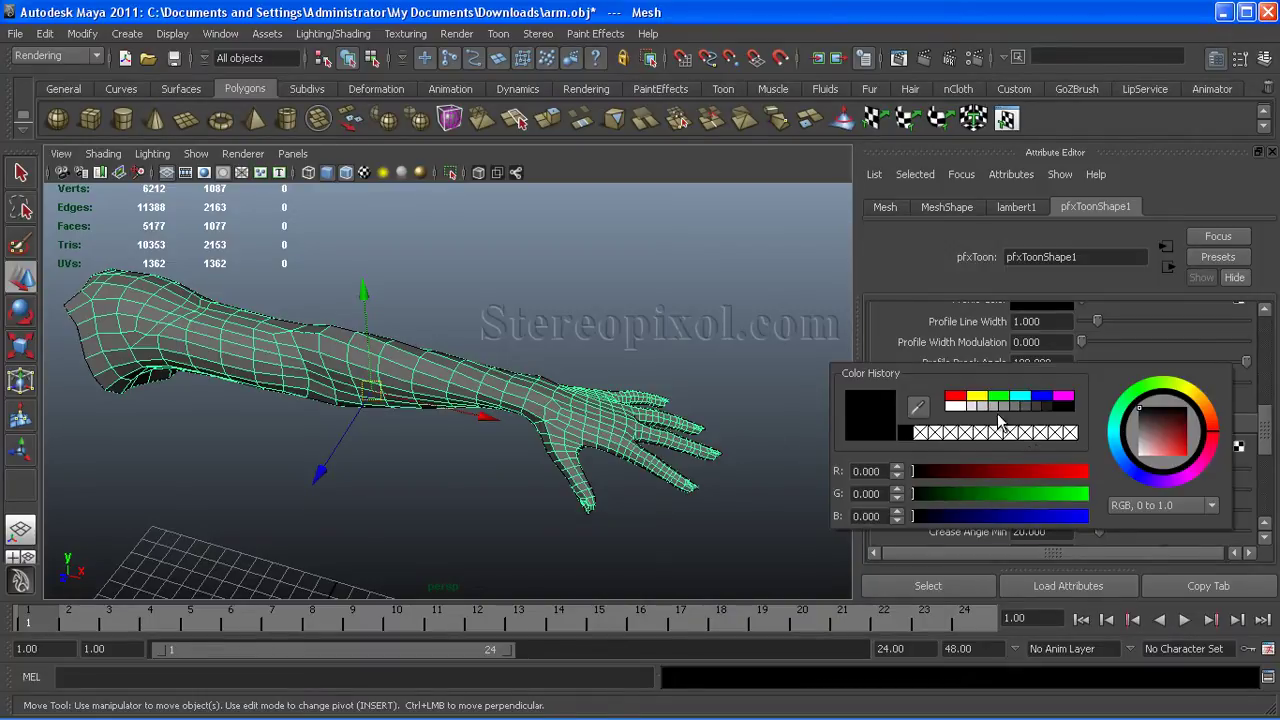
{"action": "left_click", "coordinate": [895, 470]}
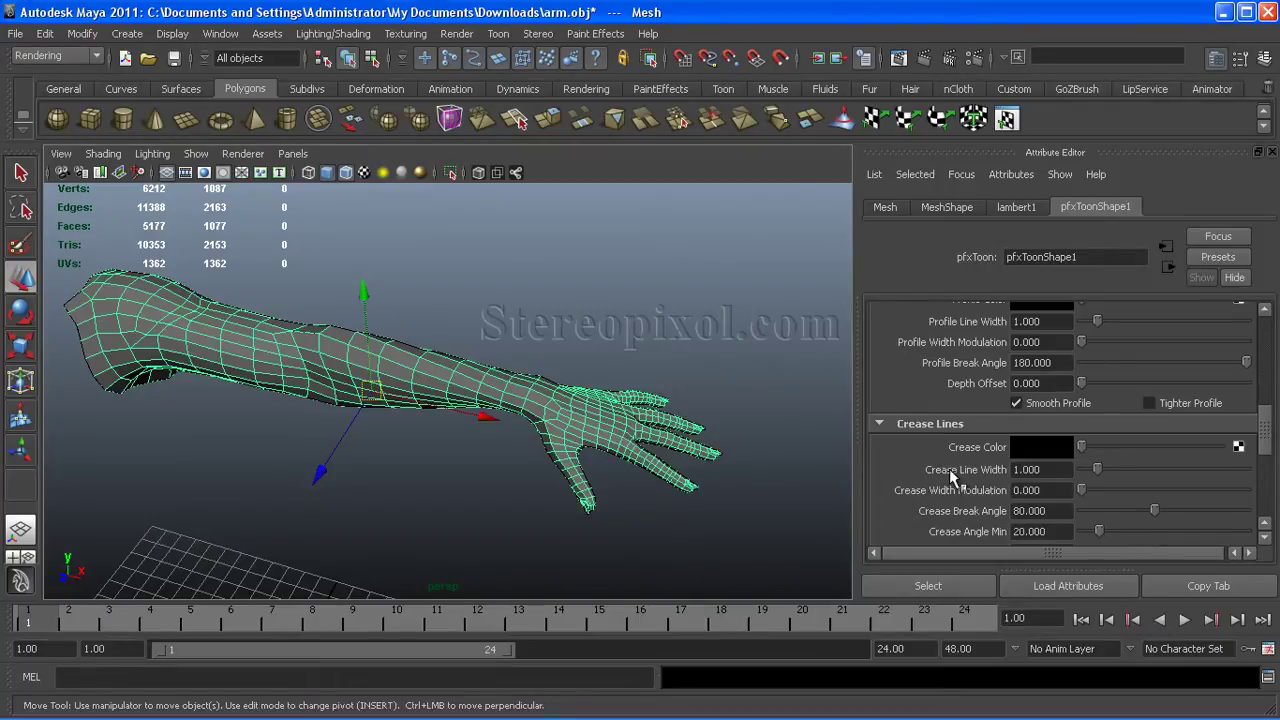
{"action": "left_click", "coordinate": [1045, 470]}
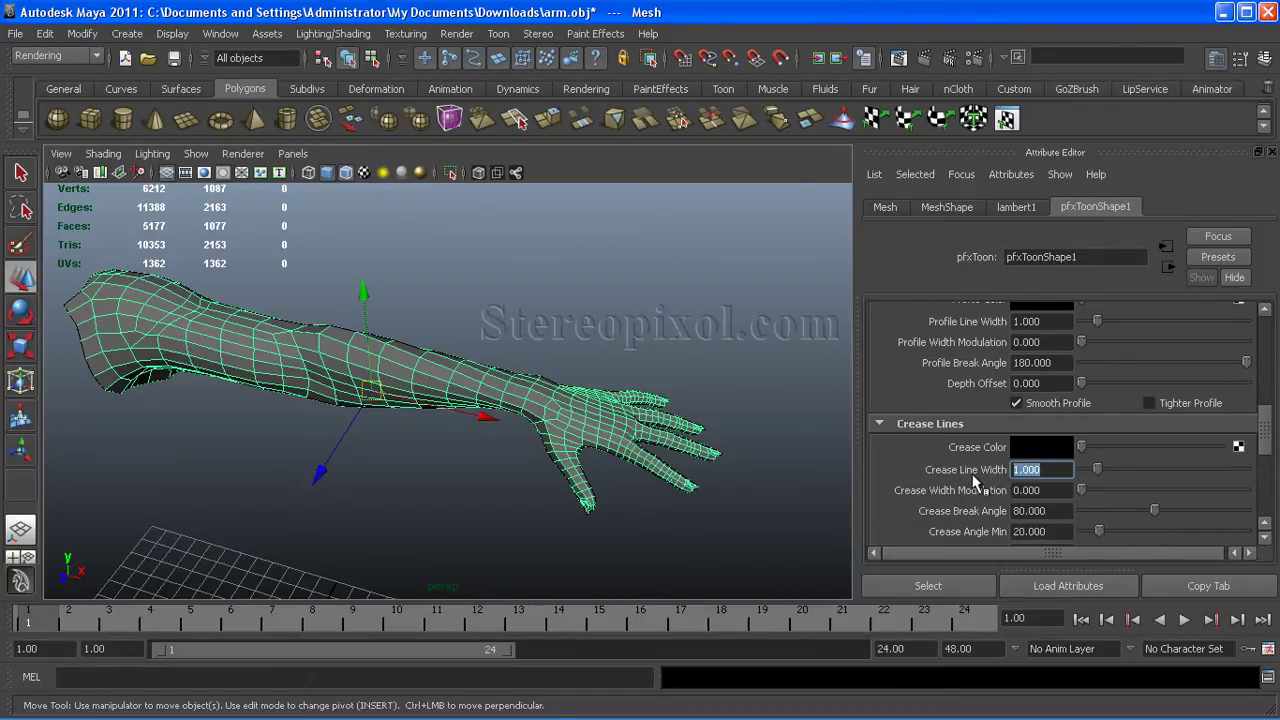
{"action": "type", "text": ".7"}
{"action": "key", "text": "Return"}
Set both the minimum and maximum crease angles of the toon outline to 0
{"action": "left_click_drag", "start_coordinate": [1268, 446], "coordinate": [1268, 456]}
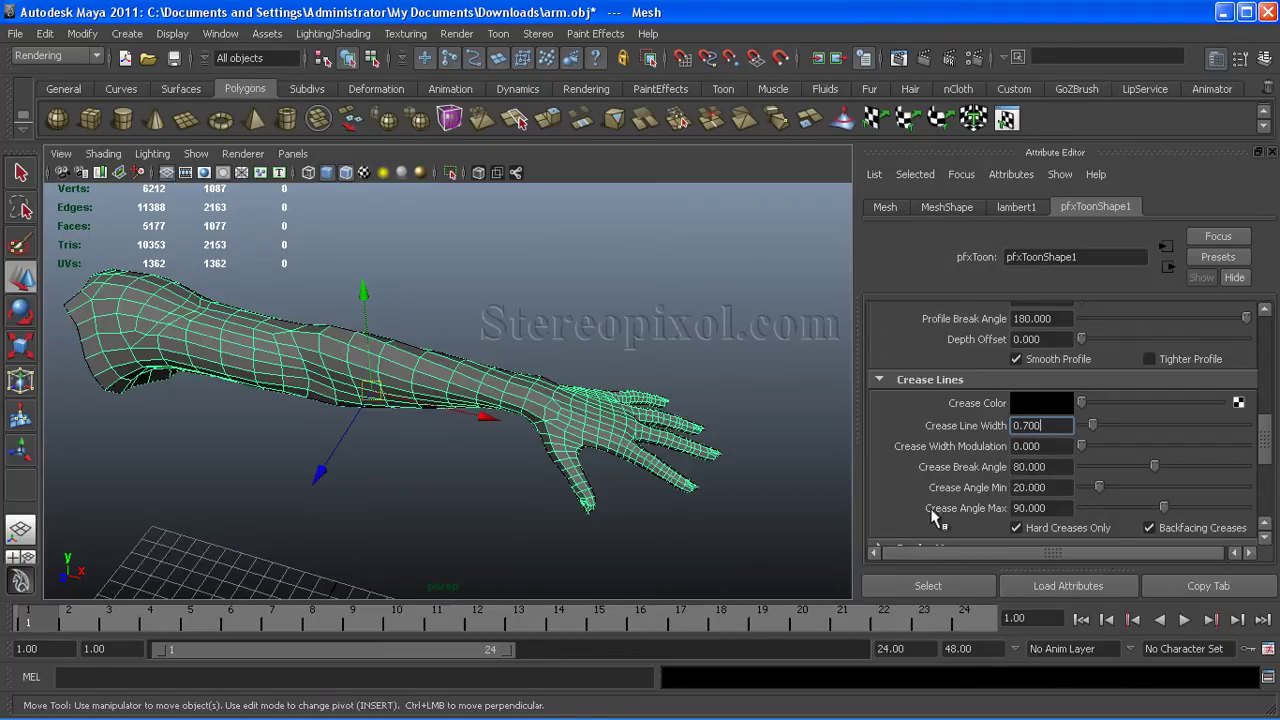
{"action": "left_click", "coordinate": [1056, 487]}
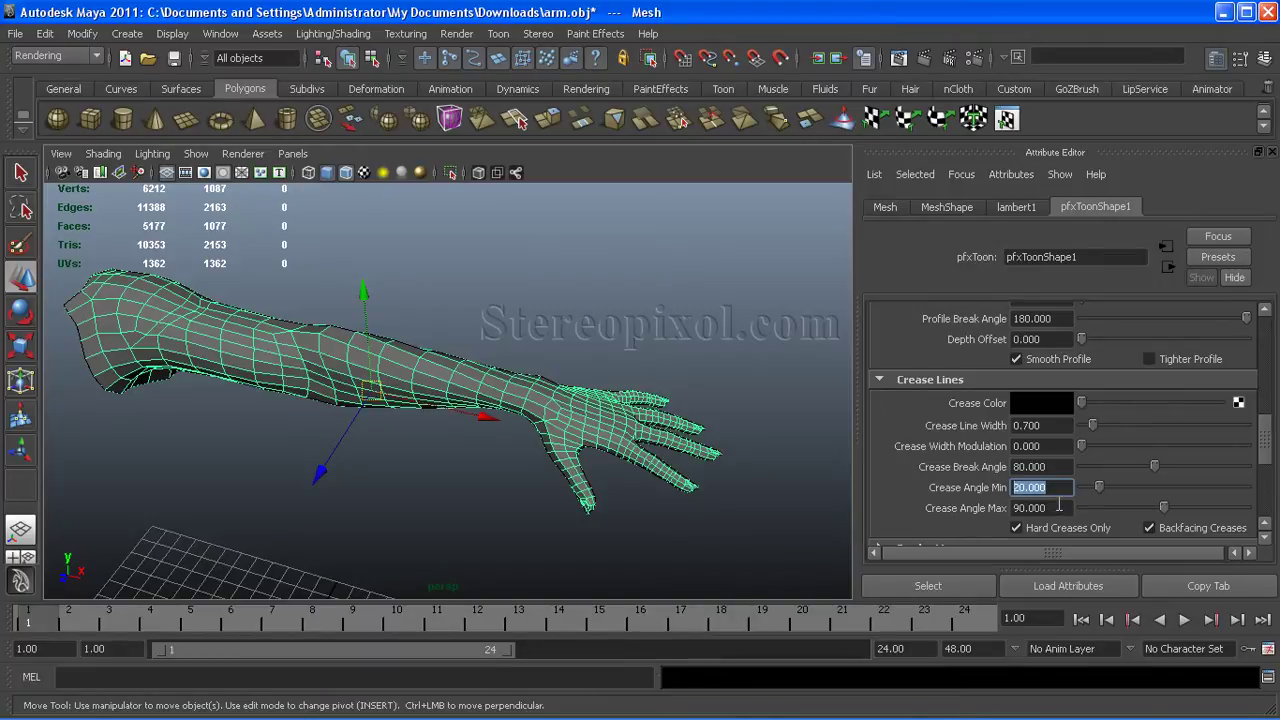
{"action": "type", "text": "0"}
{"action": "key", "text": "Tab"}
{"action": "type", "text": "0"}
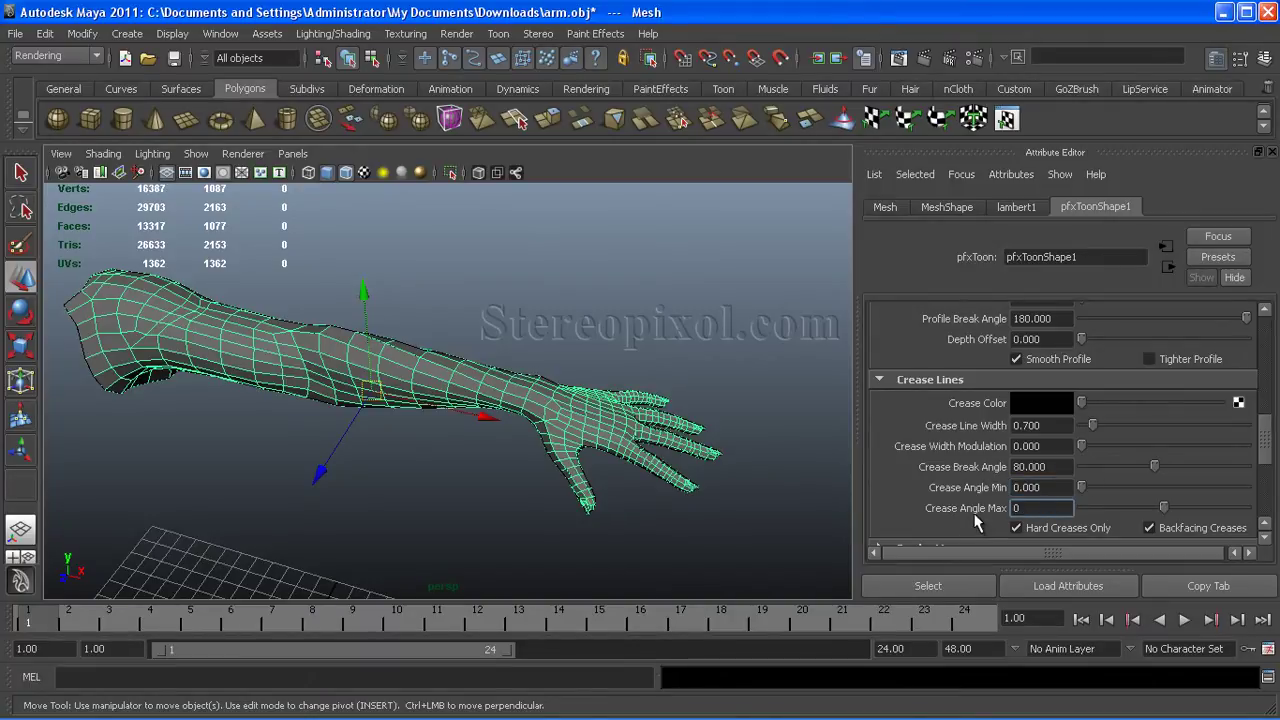
{"action": "key", "text": "Return"}
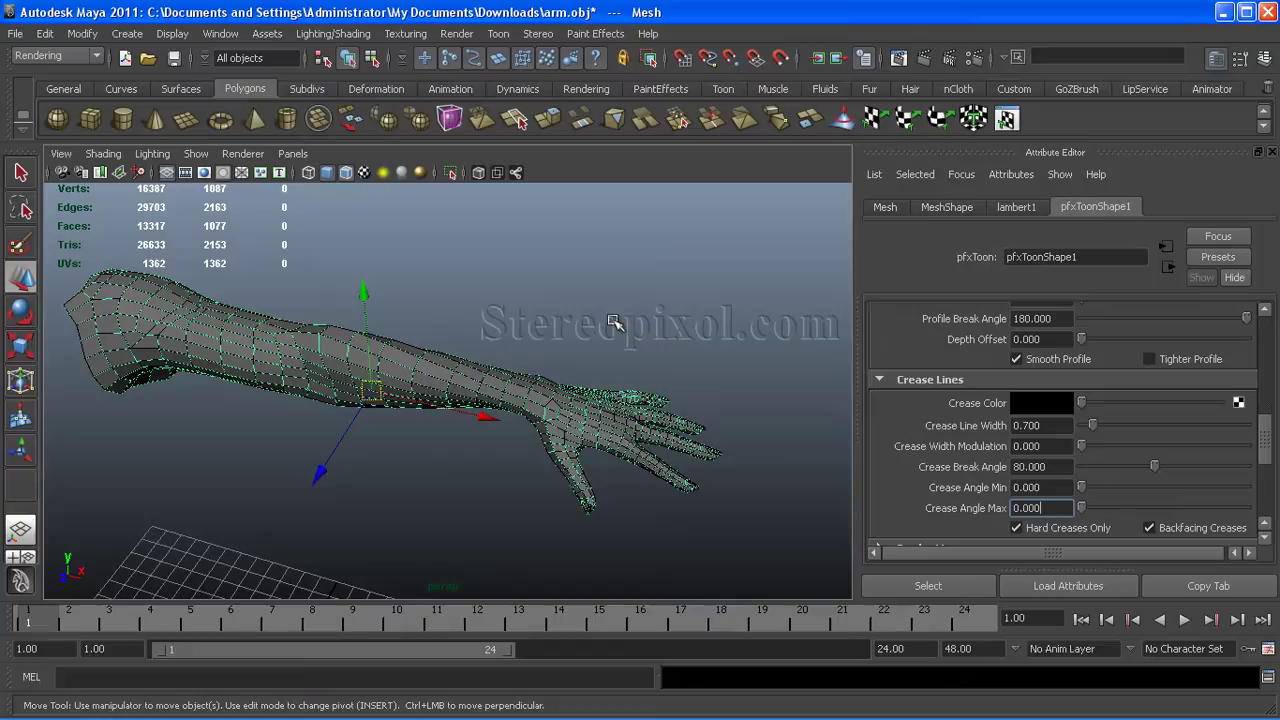
Examine the crease lines along the whole arm from both sides
{"action": "right_click_drag", "start_coordinate": [582, 304], "coordinate": [611, 348], "text": "alt"}
{"action": "left_click_drag", "start_coordinate": [611, 348], "coordinate": [517, 377], "text": "alt"}
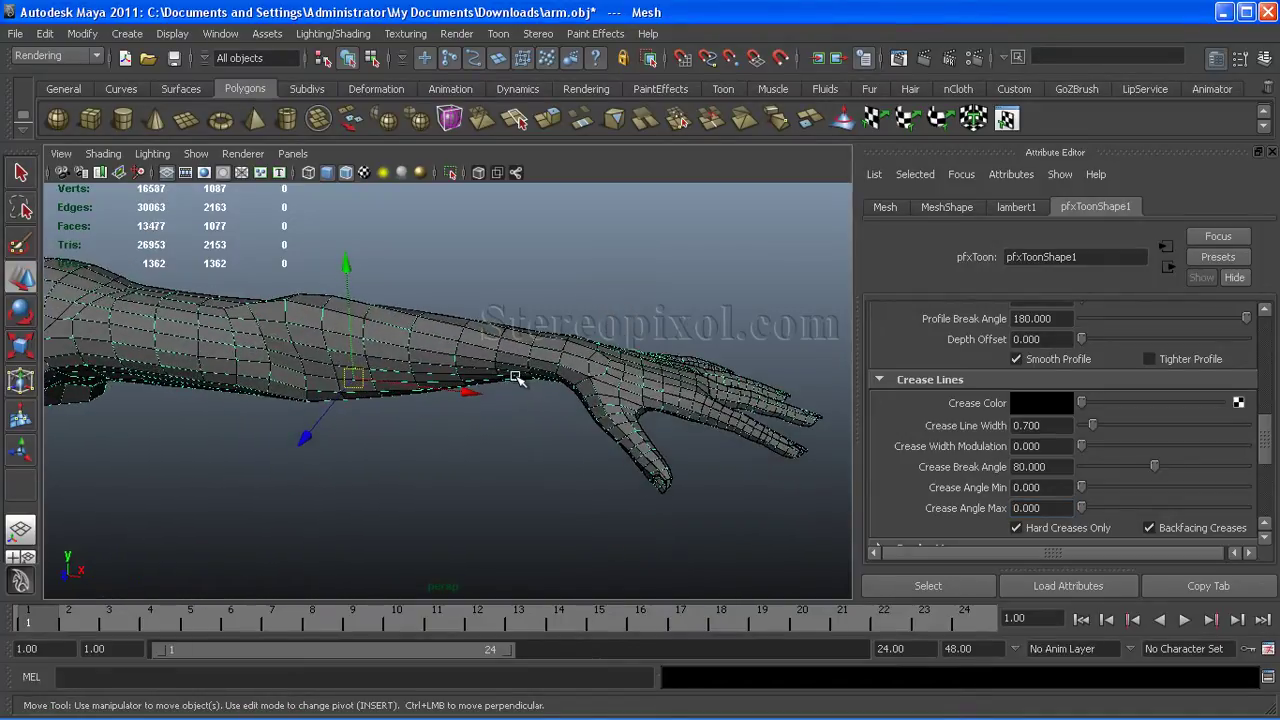
{"action": "middle_click_drag", "start_coordinate": [517, 377], "coordinate": [568, 388], "text": "alt"}
{"action": "scroll", "coordinate": [440, 400], "scroll_direction": "up", "scroll_amount": 3}
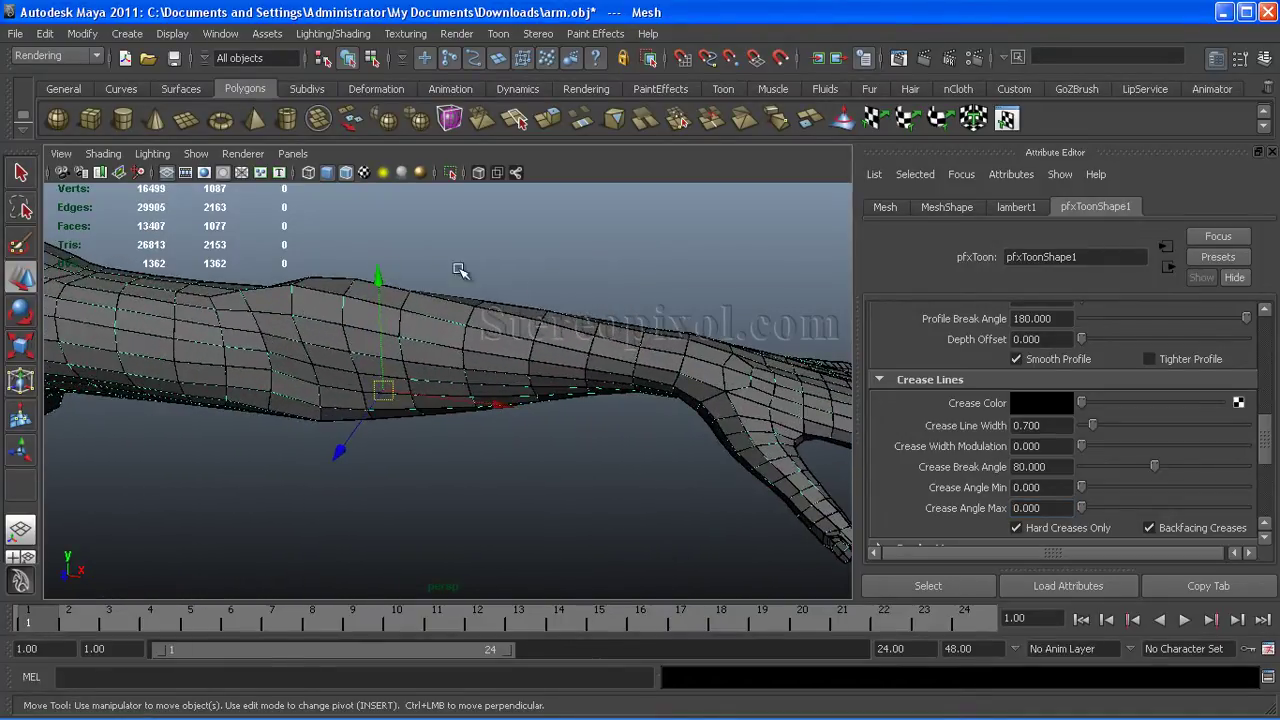
{"action": "left_click_drag", "start_coordinate": [614, 448], "coordinate": [286, 444], "text": "alt"}
{"action": "left_click_drag", "start_coordinate": [426, 430], "coordinate": [386, 443], "text": "alt"}
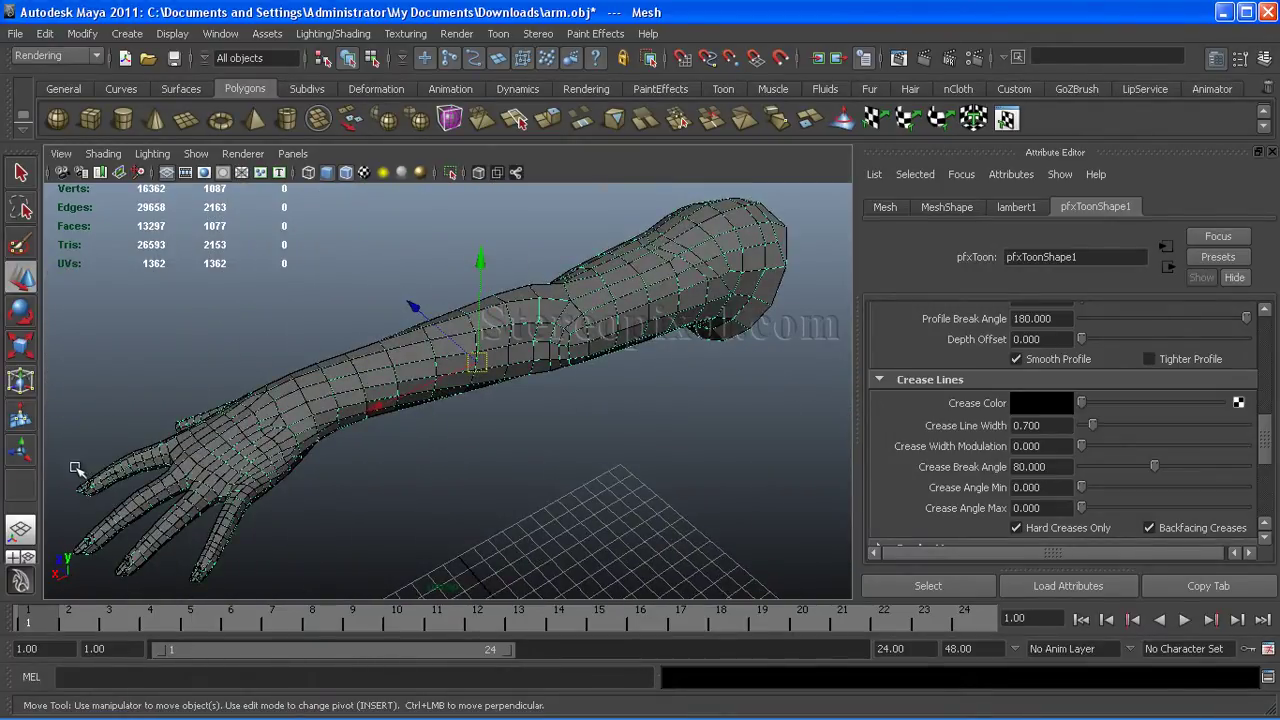
{"action": "middle_click_drag", "start_coordinate": [580, 474], "coordinate": [423, 449], "text": "alt"}
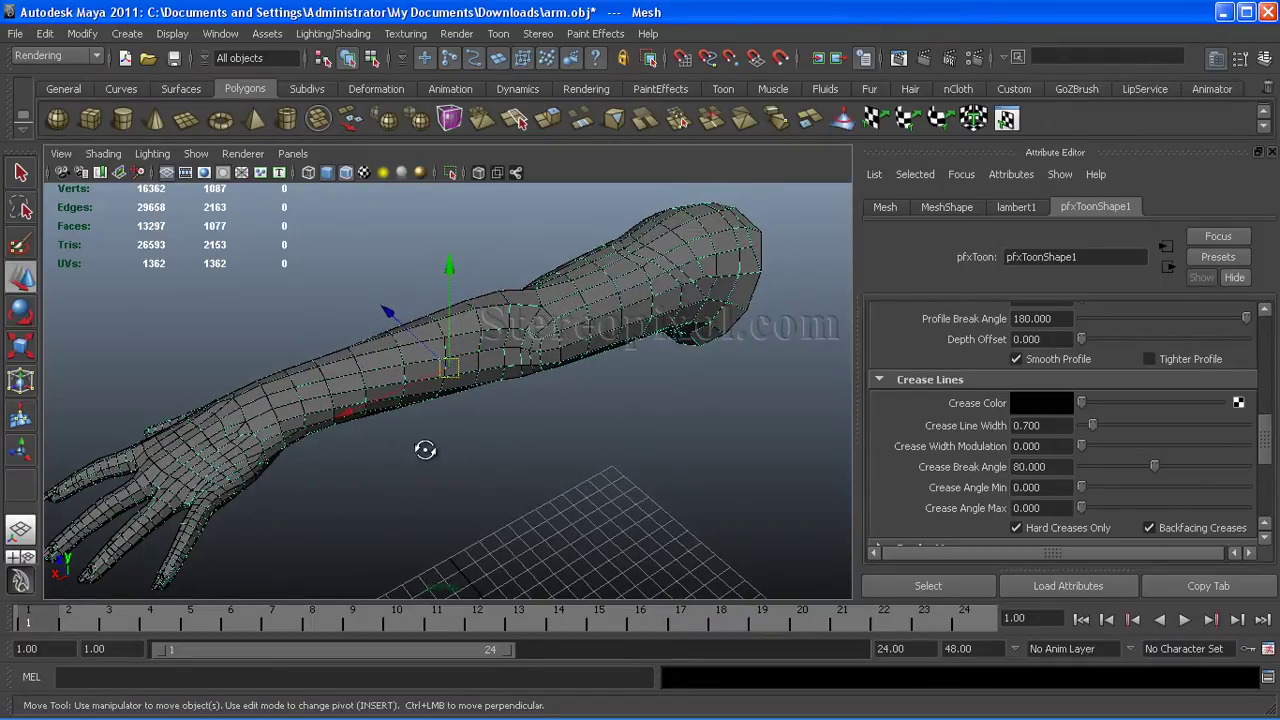
{"action": "left_click_drag", "start_coordinate": [423, 449], "coordinate": [472, 453], "text": "alt"}
{"action": "mouse_move", "coordinate": [472, 454]}
{"action": "right_mouse_down", "text": "alt"}
{"action": "mouse_move", "coordinate": [552, 512]}
{"action": "mouse_move", "coordinate": [480, 432]}
{"action": "right_mouse_up", "text": "alt"}
{"action": "left_click_drag", "start_coordinate": [480, 432], "coordinate": [504, 420], "text": "alt"}
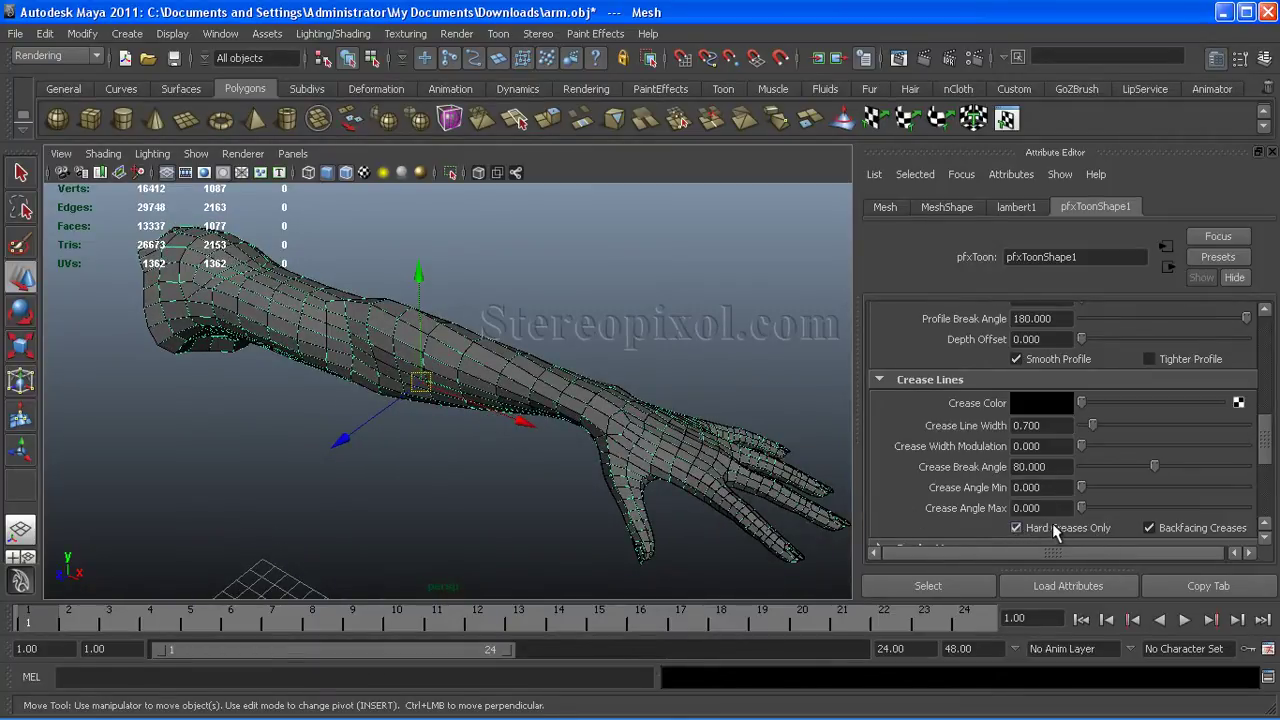
Inspect the crease lines on the forearm and hand up close with Hard Creases Only enabled
{"action": "left_click", "coordinate": [1016, 528]}
{"action": "right_click_drag", "start_coordinate": [442, 448], "coordinate": [526, 503], "text": "alt"}
{"action": "left_click_drag", "start_coordinate": [526, 503], "coordinate": [534, 492], "text": "alt"}
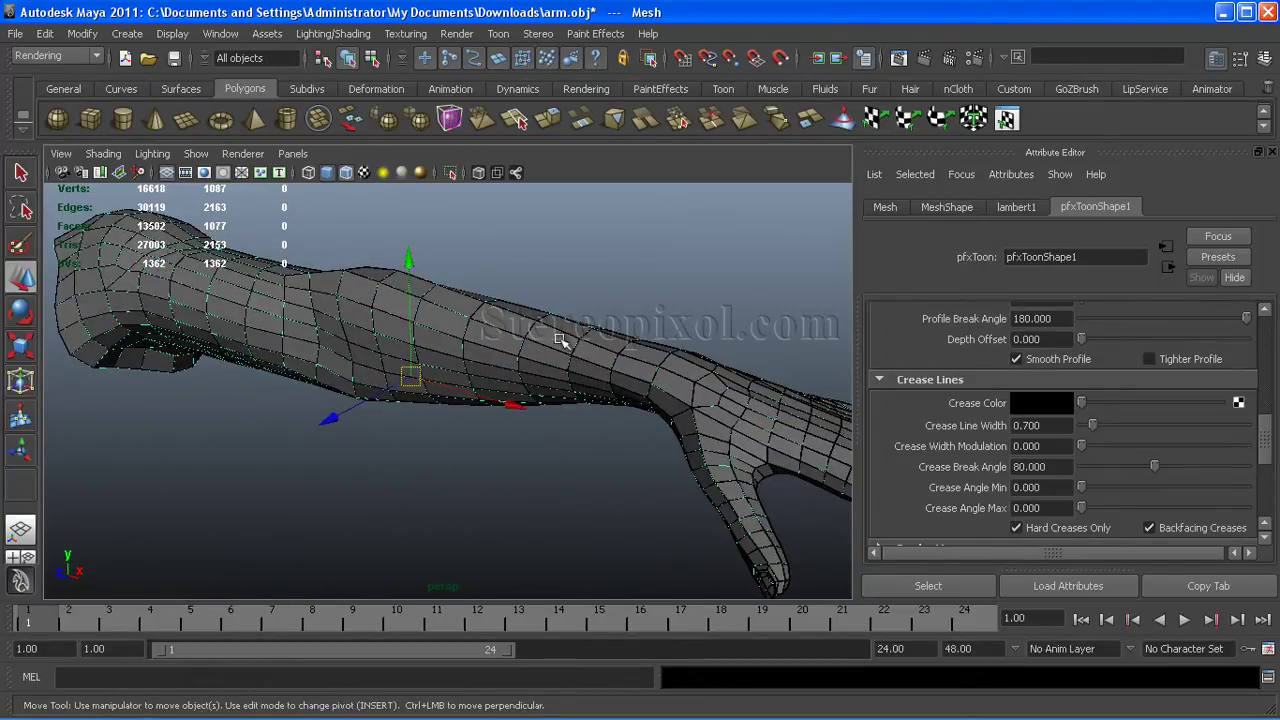
{"action": "middle_click_drag", "start_coordinate": [691, 468], "coordinate": [569, 443], "text": "alt"}
{"action": "mouse_move", "coordinate": [569, 443]}
{"action": "left_mouse_down", "text": "alt"}
{"action": "mouse_move", "coordinate": [591, 436]}
{"action": "mouse_move", "coordinate": [577, 445]}
{"action": "left_mouse_up", "text": "alt"}
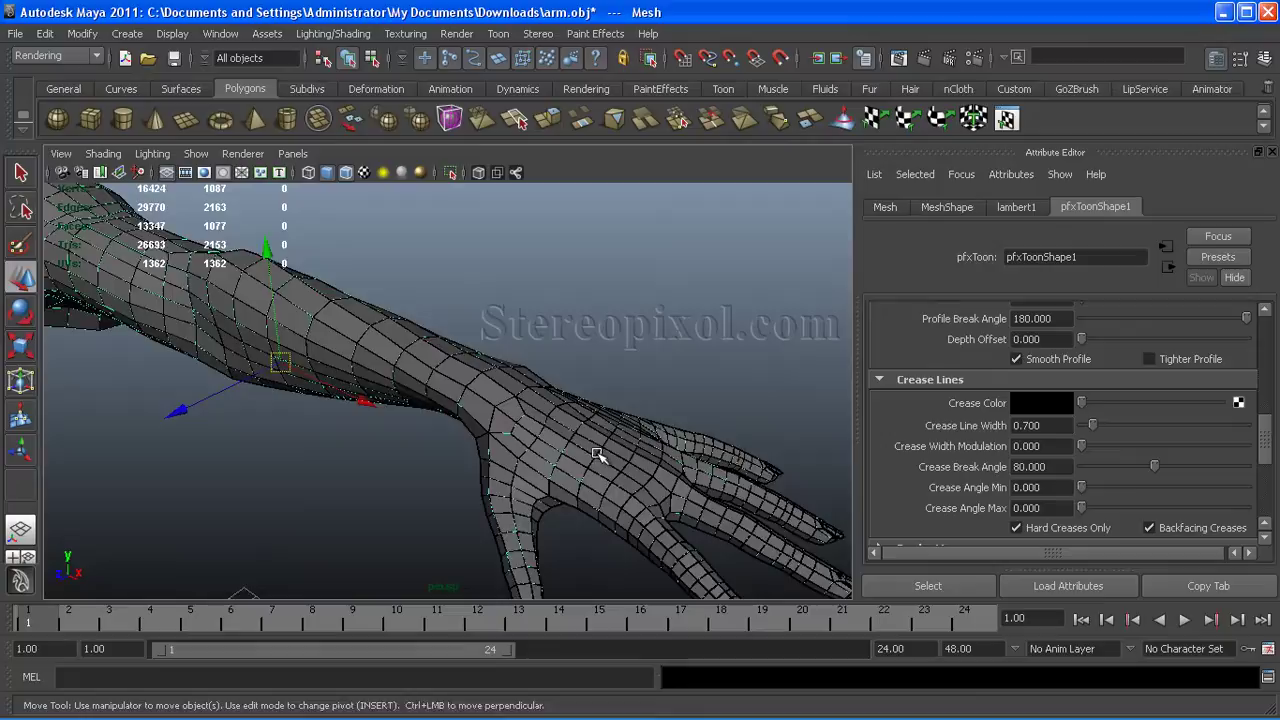
{"action": "mouse_move", "coordinate": [600, 457]}
{"action": "right_mouse_down", "text": "alt"}
{"action": "mouse_move", "coordinate": [600, 431]}
{"action": "mouse_move", "coordinate": [577, 460]}
{"action": "right_mouse_up", "text": "alt"}
{"action": "left_click_drag", "start_coordinate": [577, 460], "coordinate": [545, 446], "text": "alt"}
{"action": "right_click_drag", "start_coordinate": [545, 446], "coordinate": [505, 484], "text": "alt"}
{"action": "middle_click_drag", "start_coordinate": [505, 484], "coordinate": [610, 505], "text": "alt"}
{"action": "right_click_drag", "start_coordinate": [610, 505], "coordinate": [485, 476], "text": "alt"}
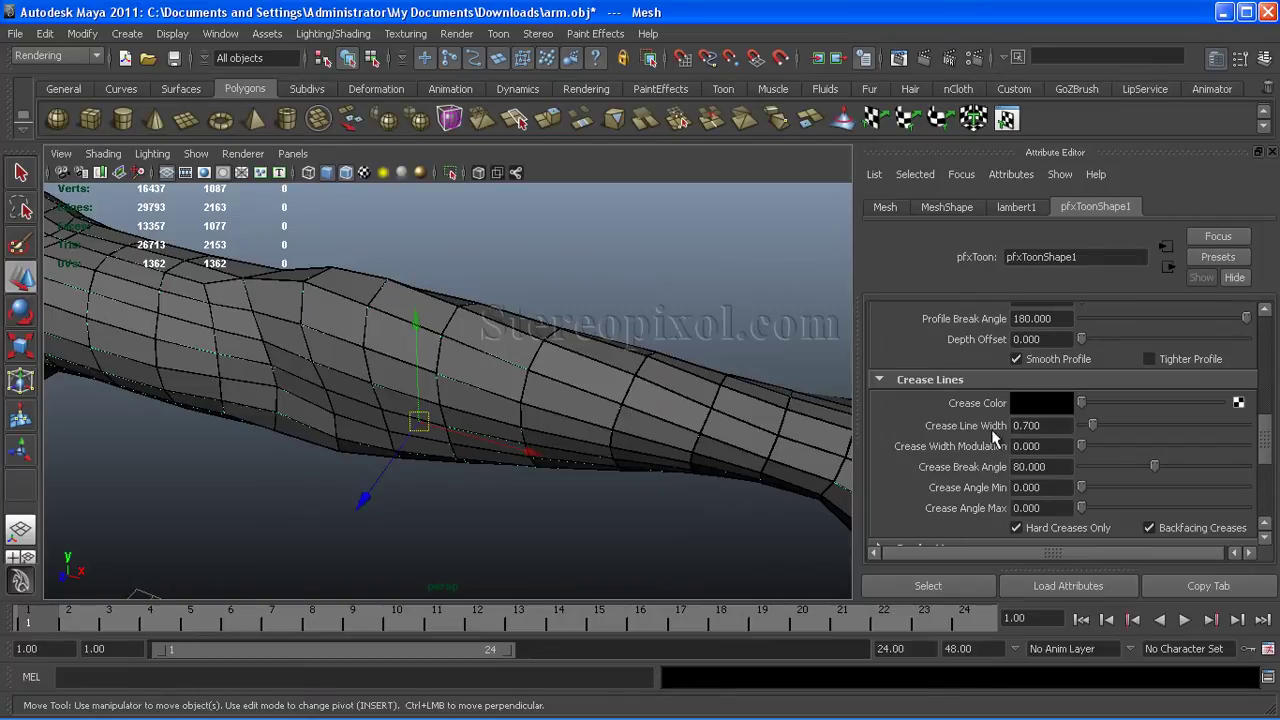
Turn off Hard Creases Only for the toon outline's crease lines and check the whole deselected arm
{"action": "left_click_drag", "start_coordinate": [520, 483], "coordinate": [348, 437], "text": "alt"}
{"action": "middle_click_drag", "start_coordinate": [219, 437], "coordinate": [378, 445], "text": "alt"}
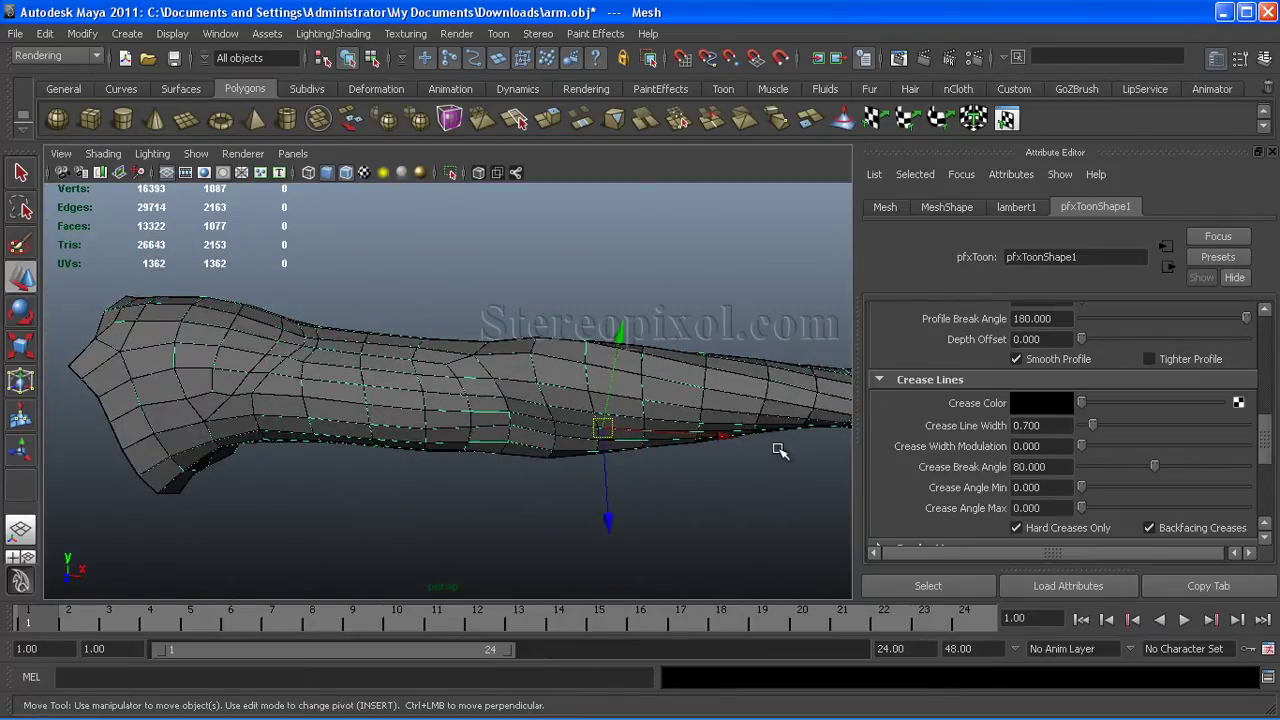
{"action": "left_click_drag", "start_coordinate": [780, 451], "coordinate": [653, 437], "text": "alt"}
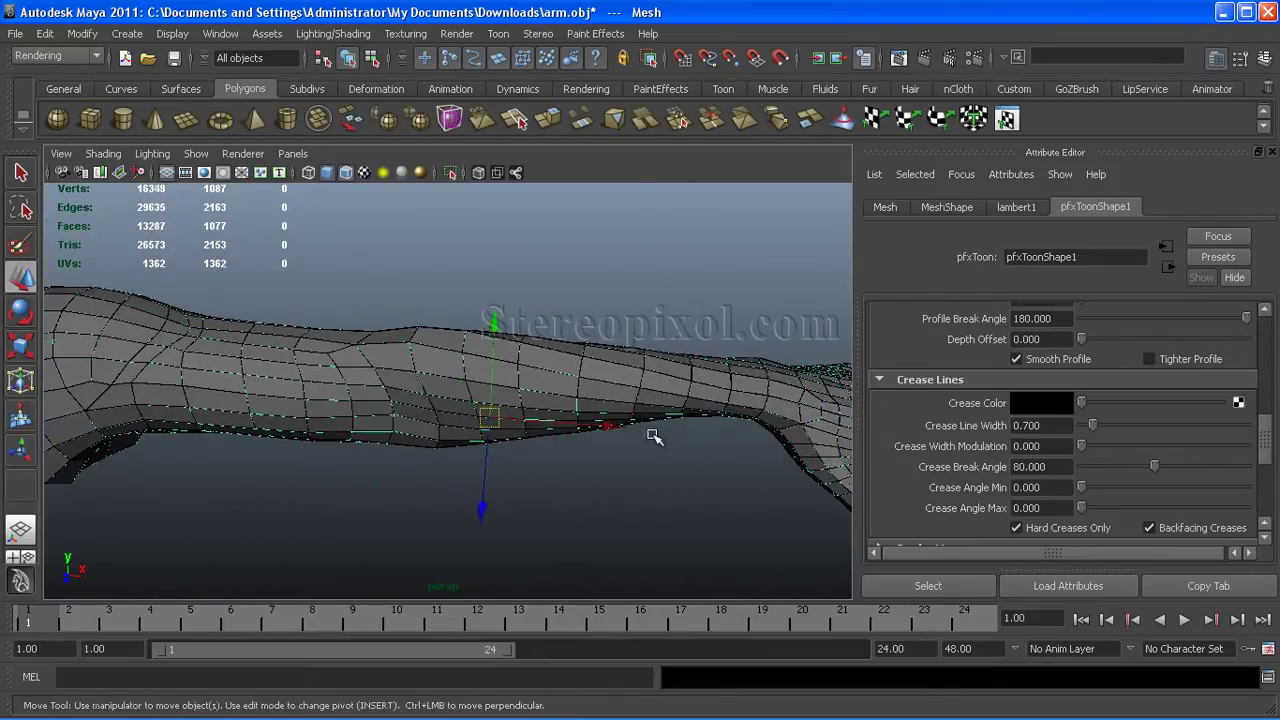
{"action": "left_click", "coordinate": [1015, 528]}
{"action": "left_click", "coordinate": [648, 494]}
{"action": "left_click_drag", "start_coordinate": [680, 503], "coordinate": [594, 506], "text": "alt"}
{"action": "scroll", "coordinate": [594, 506], "scroll_direction": "down", "scroll_amount": 4}
{"action": "middle_click_drag", "start_coordinate": [490, 440], "coordinate": [429, 390], "text": "alt"}
{"action": "left_click_drag", "start_coordinate": [429, 390], "coordinate": [425, 390], "text": "alt"}
{"action": "scroll", "coordinate": [236, 322], "scroll_direction": "up", "scroll_amount": 2}
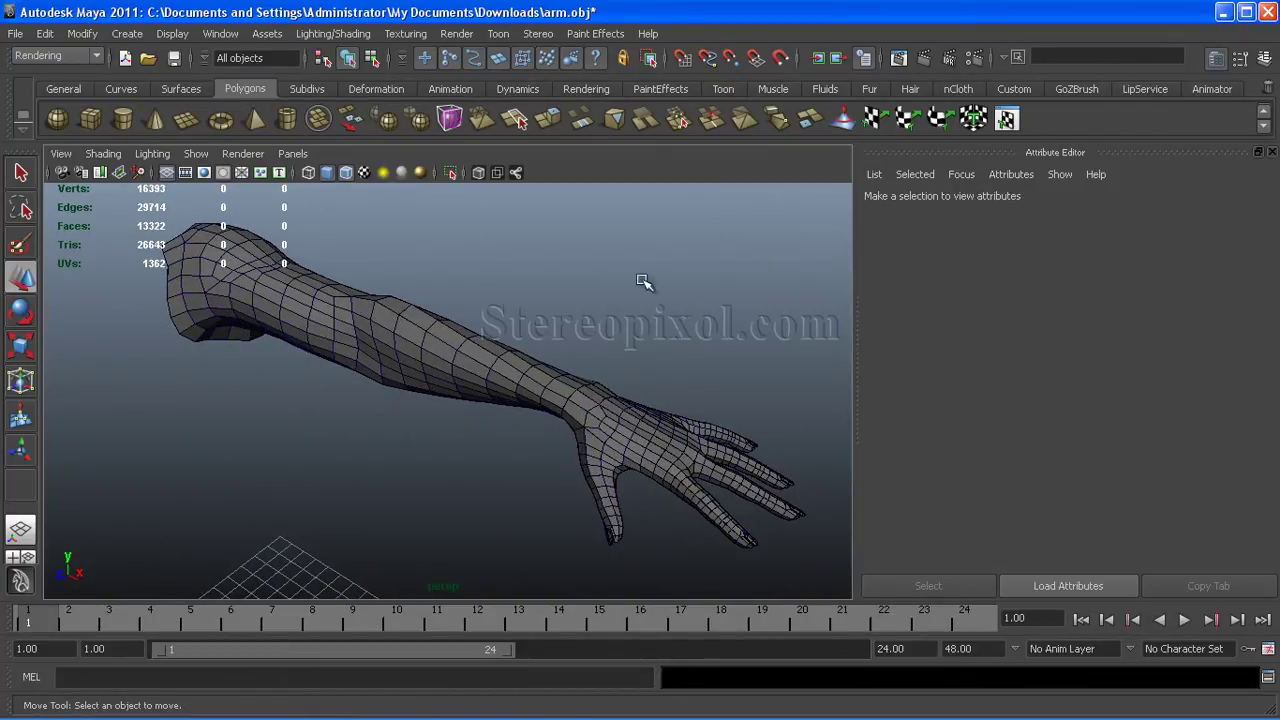
Set the perspective camera's environment background color to light grey
{"action": "left_click", "coordinate": [63, 173]}
{"action": "scroll", "coordinate": [1036, 403], "scroll_direction": "down", "scroll_amount": 10}
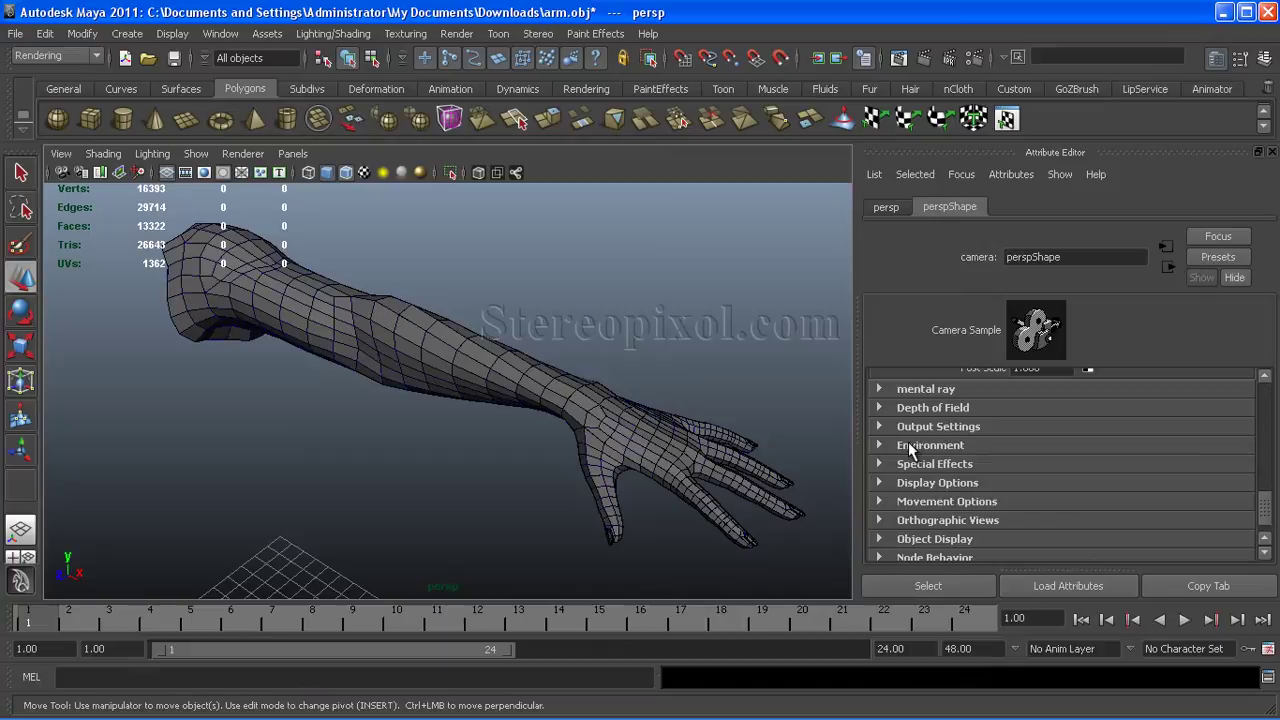
{"action": "left_click", "coordinate": [908, 443]}
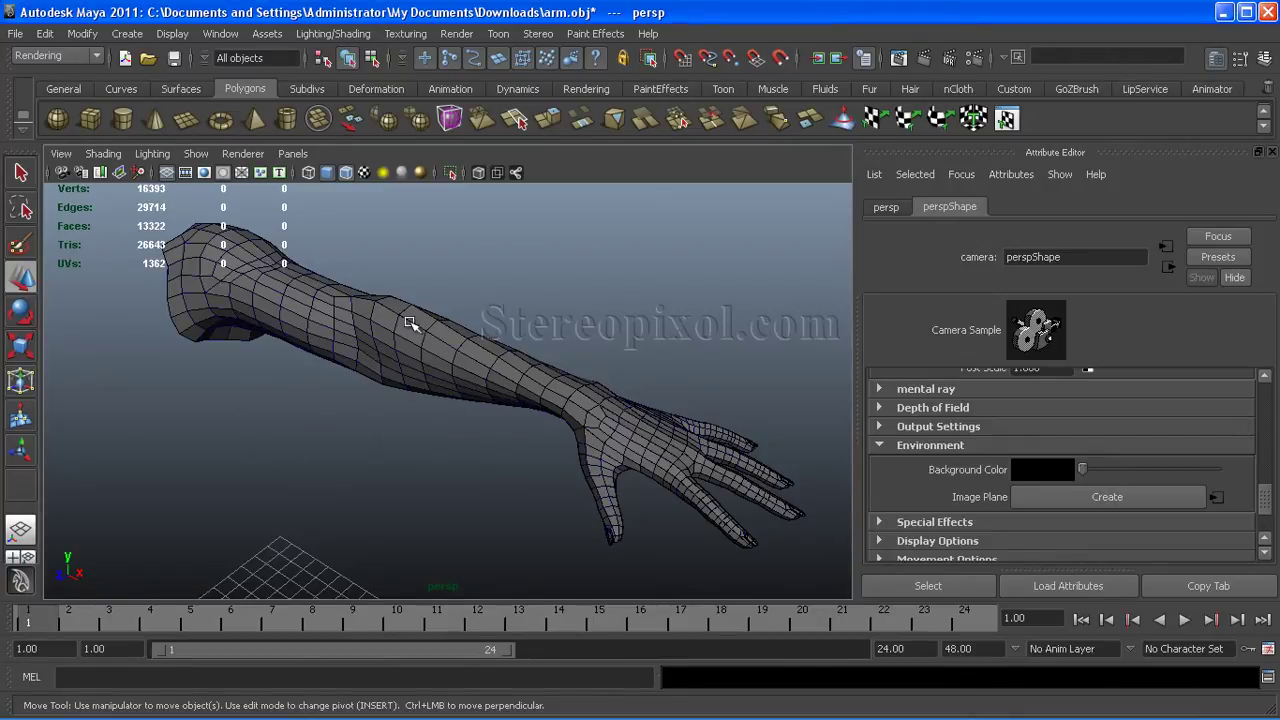
{"action": "left_click", "coordinate": [1052, 469]}
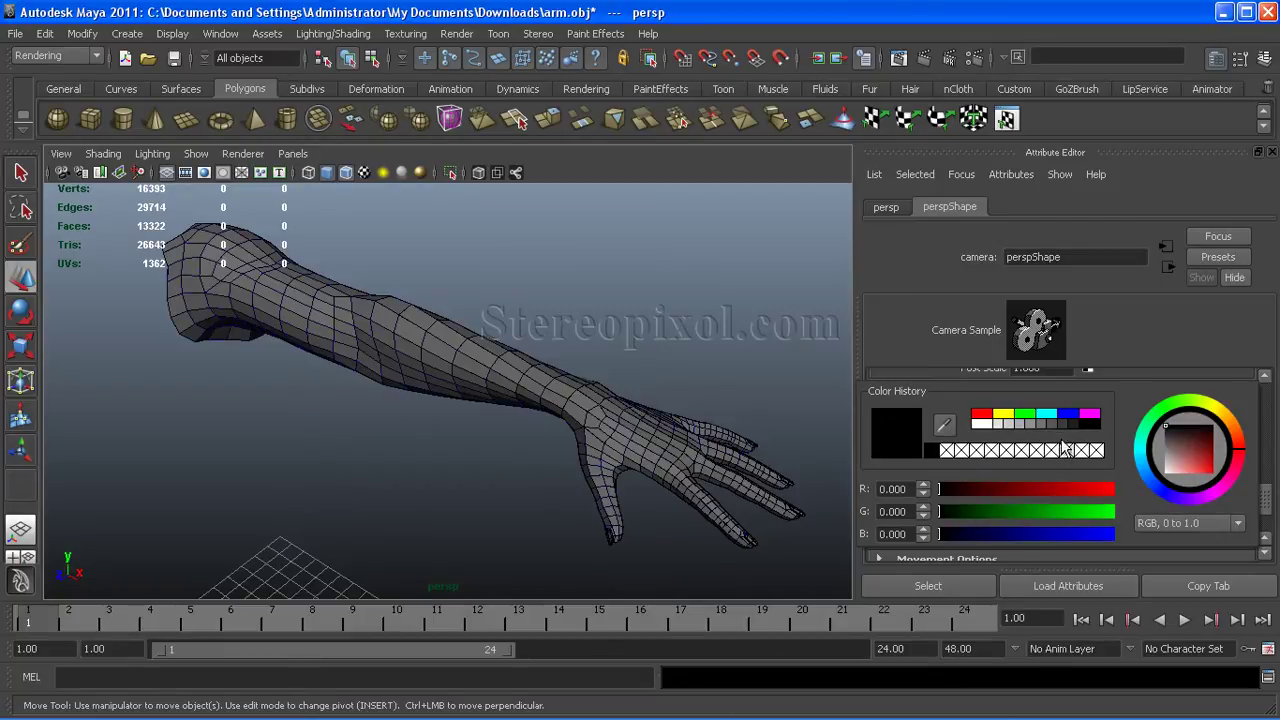
{"action": "left_click", "coordinate": [1028, 424]}
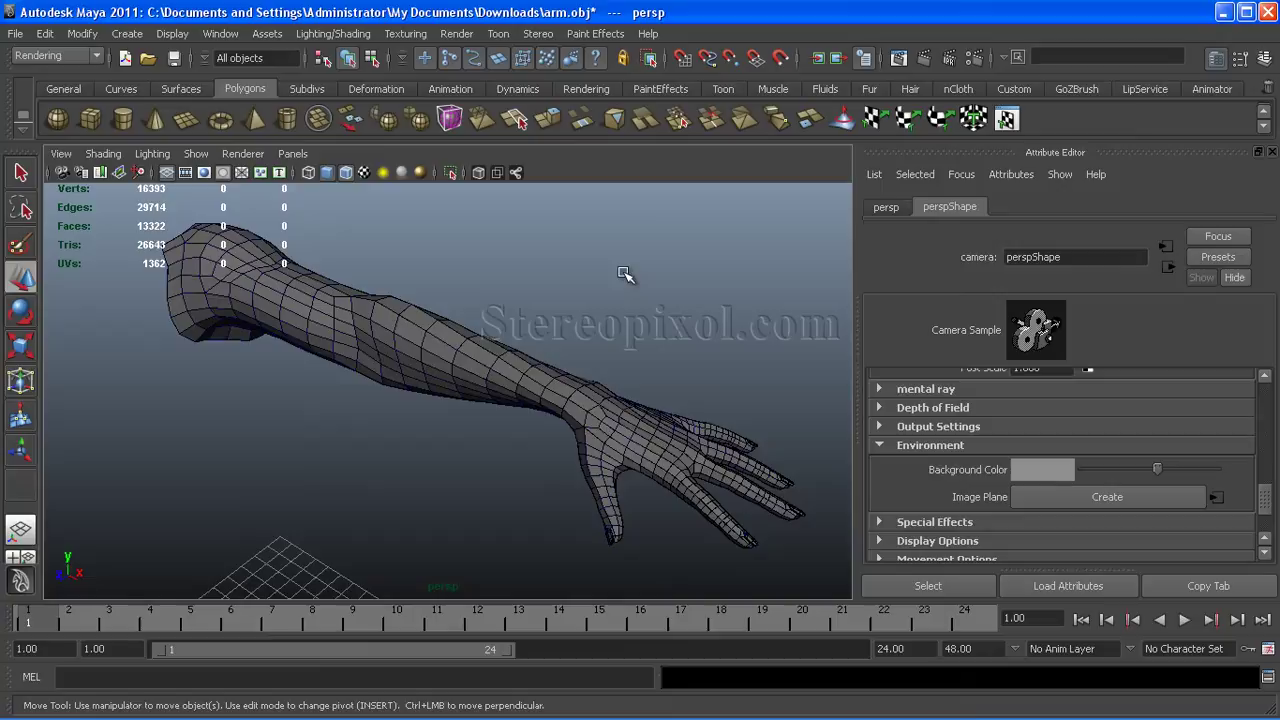
Display the resolution gate in the perspective view and fit the whole arm inside it
{"action": "left_click_drag", "start_coordinate": [617, 283], "coordinate": [326, 252], "text": "alt"}
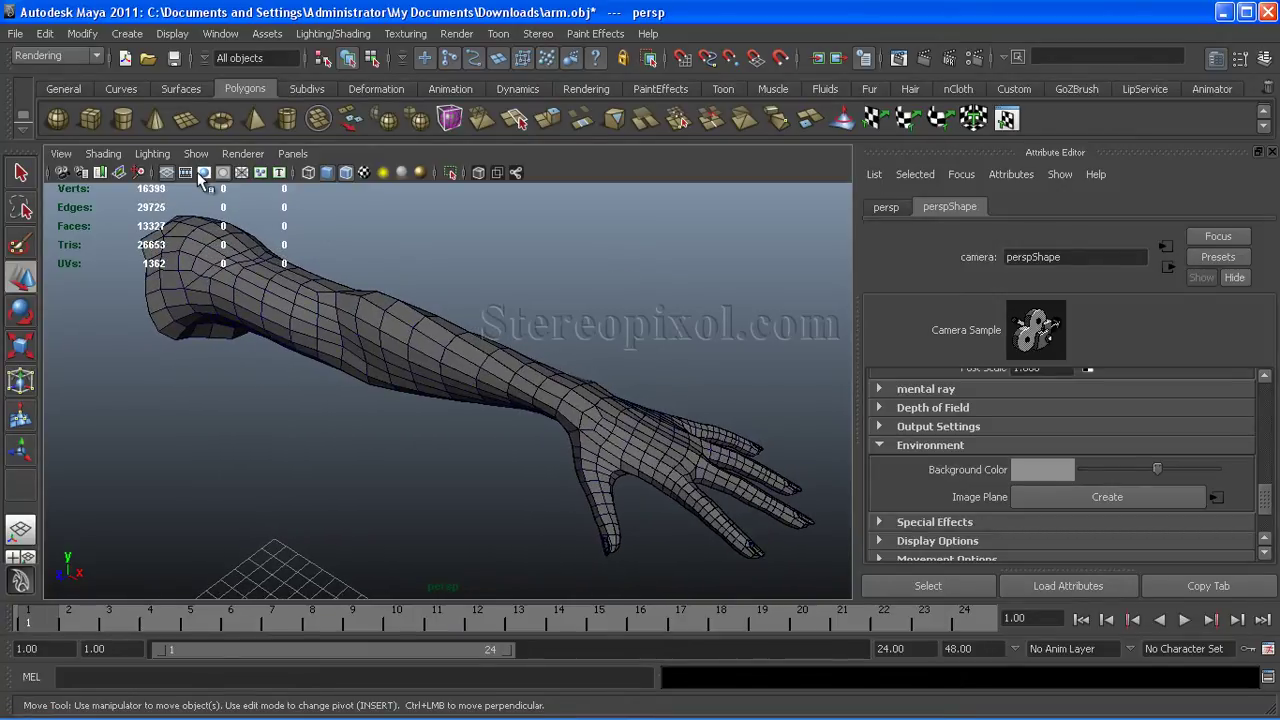
{"action": "left_click", "coordinate": [199, 172]}
{"action": "right_click_drag", "start_coordinate": [612, 336], "coordinate": [640, 340], "text": "alt"}
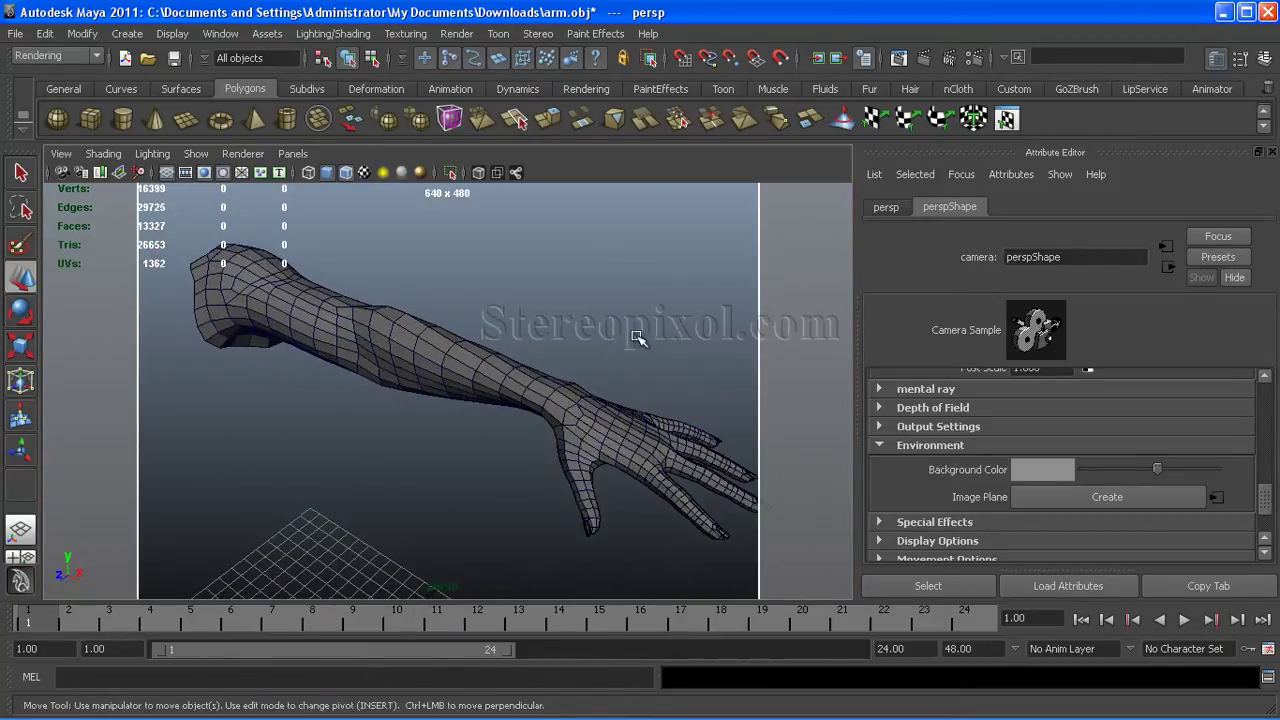
{"action": "left_click_drag", "start_coordinate": [640, 340], "coordinate": [590, 318], "text": "alt"}
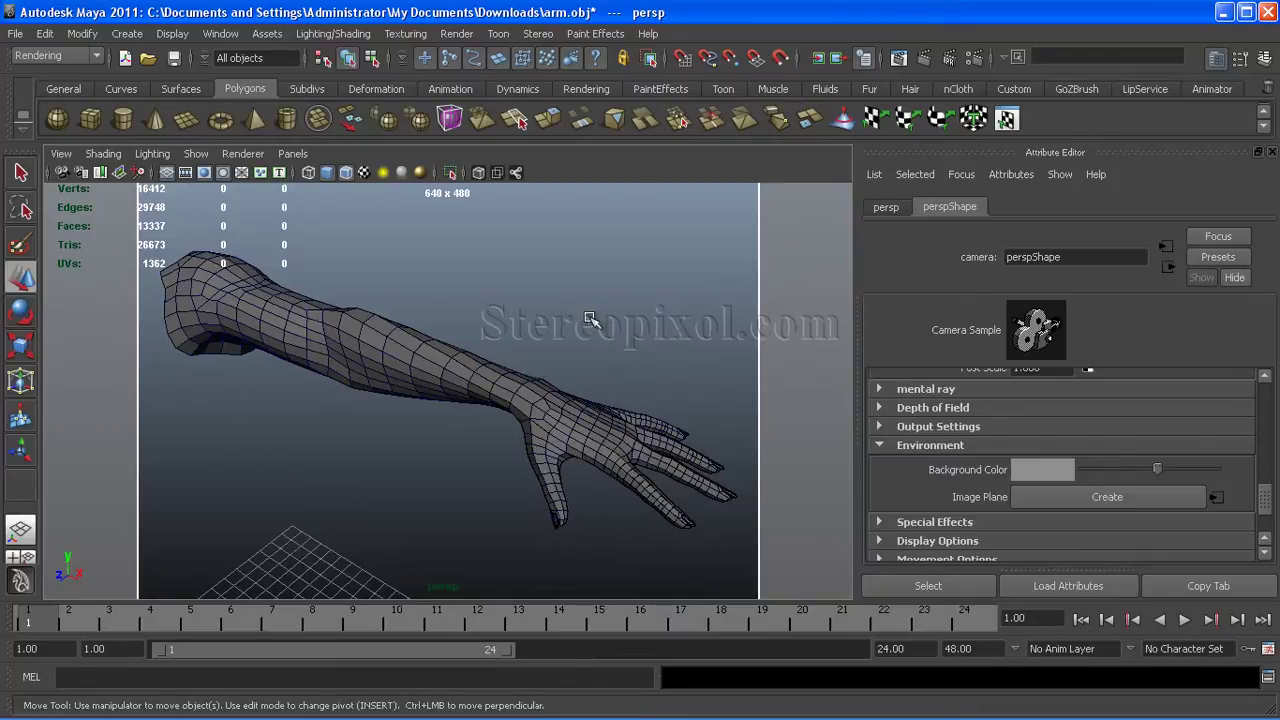
Render the current frame with Maya Software and examine the wireframe lines on the arm up close
{"action": "left_click", "coordinate": [923, 57]}
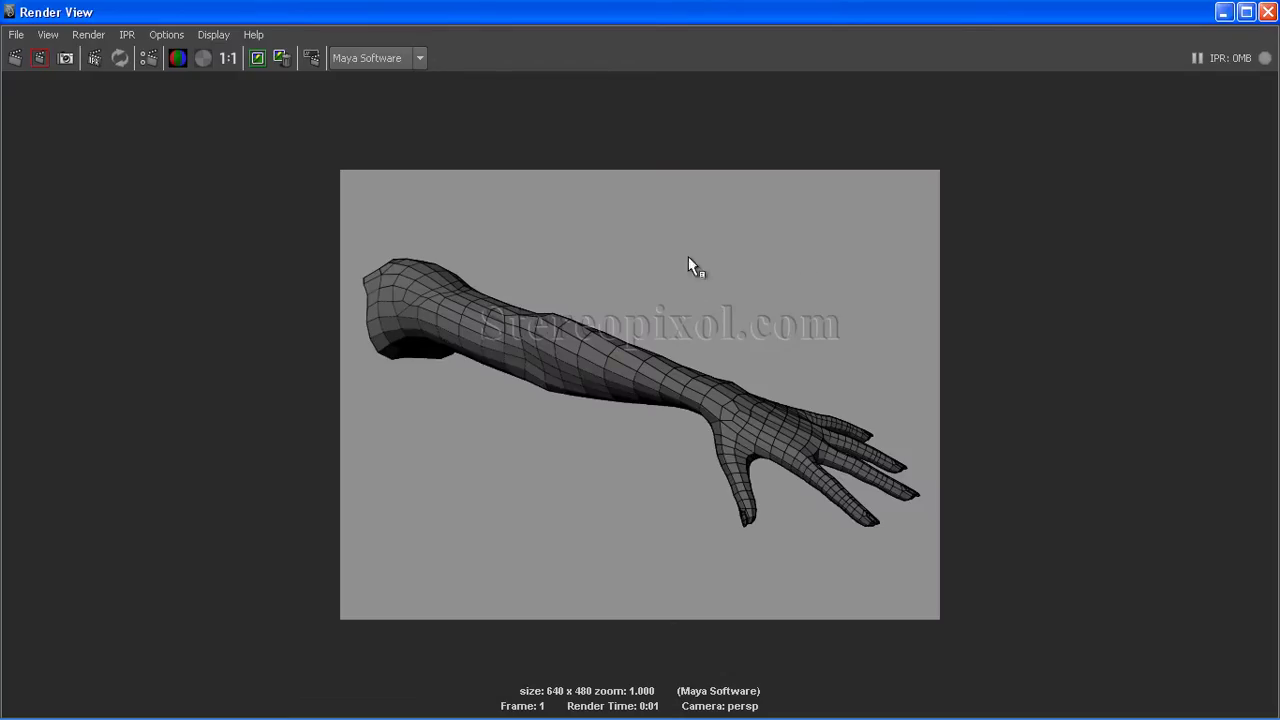
{"action": "right_click_drag", "start_coordinate": [688, 256], "coordinate": [849, 568], "text": "alt"}
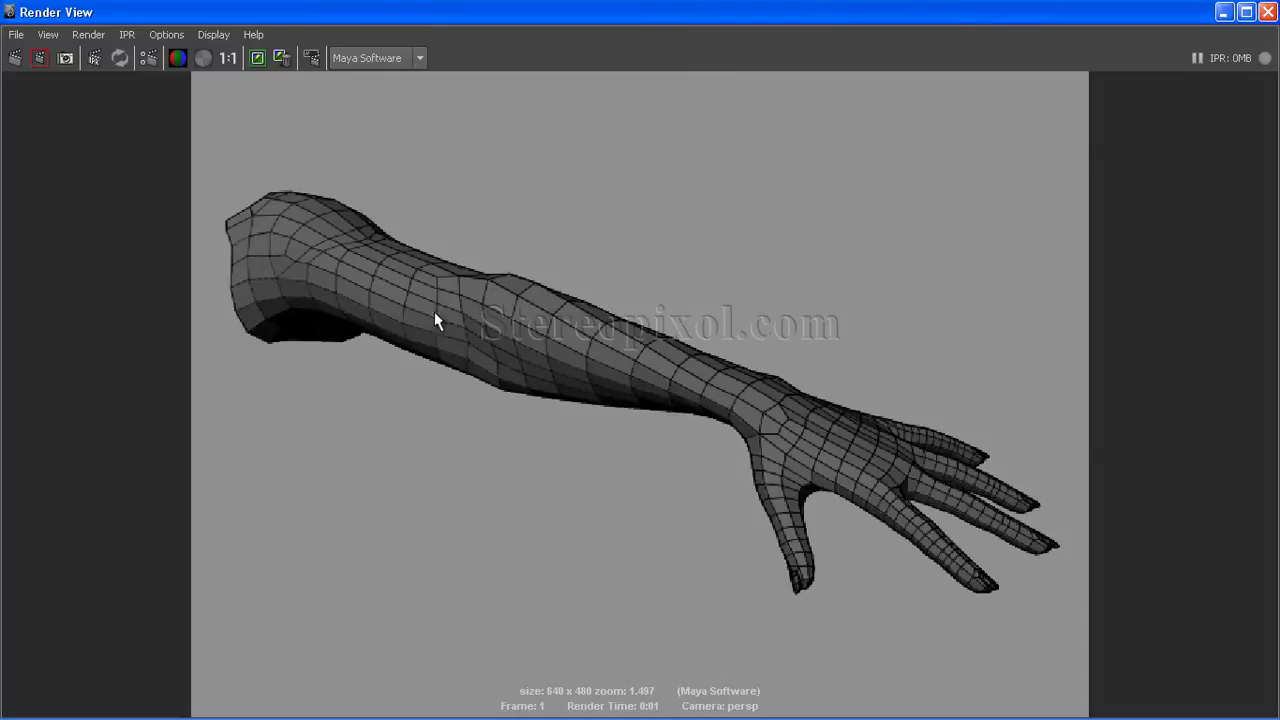
{"action": "left_click", "coordinate": [1267, 12]}
Render the arm again from the palm side and check the wireframe lines there
{"action": "left_click_drag", "start_coordinate": [677, 423], "coordinate": [477, 360], "text": "alt"}
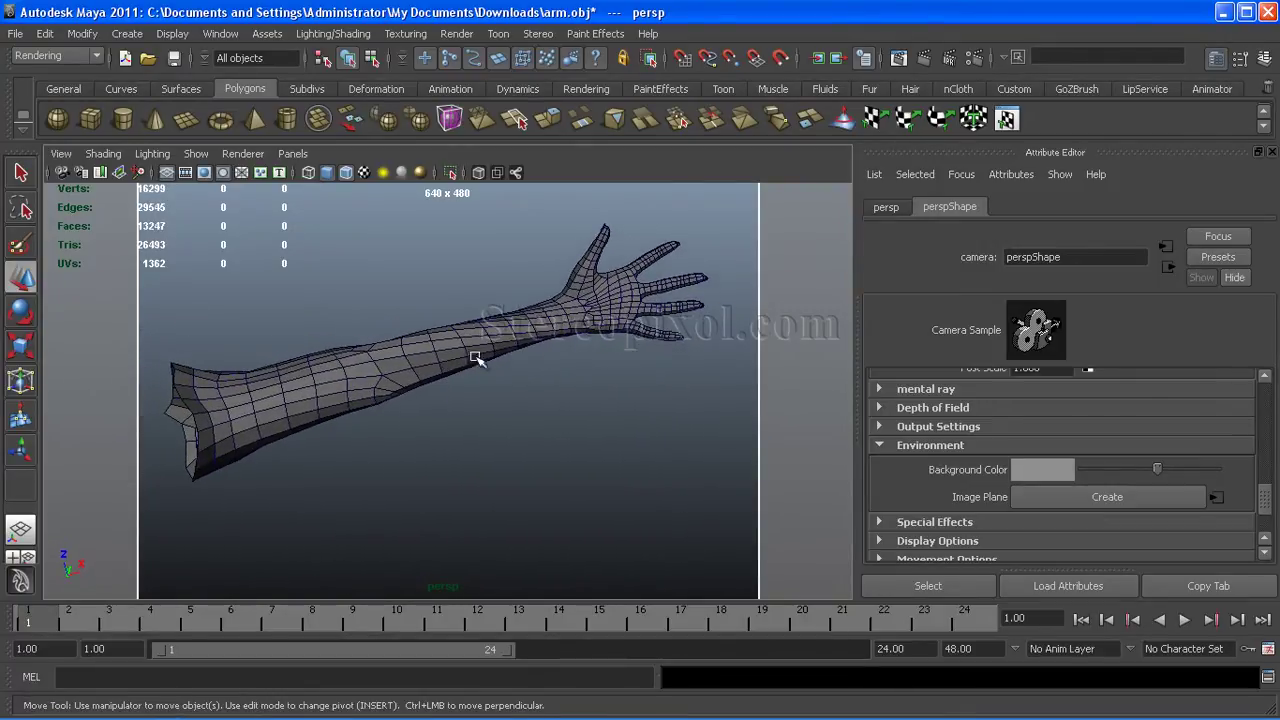
{"action": "left_click", "coordinate": [841, 57]}
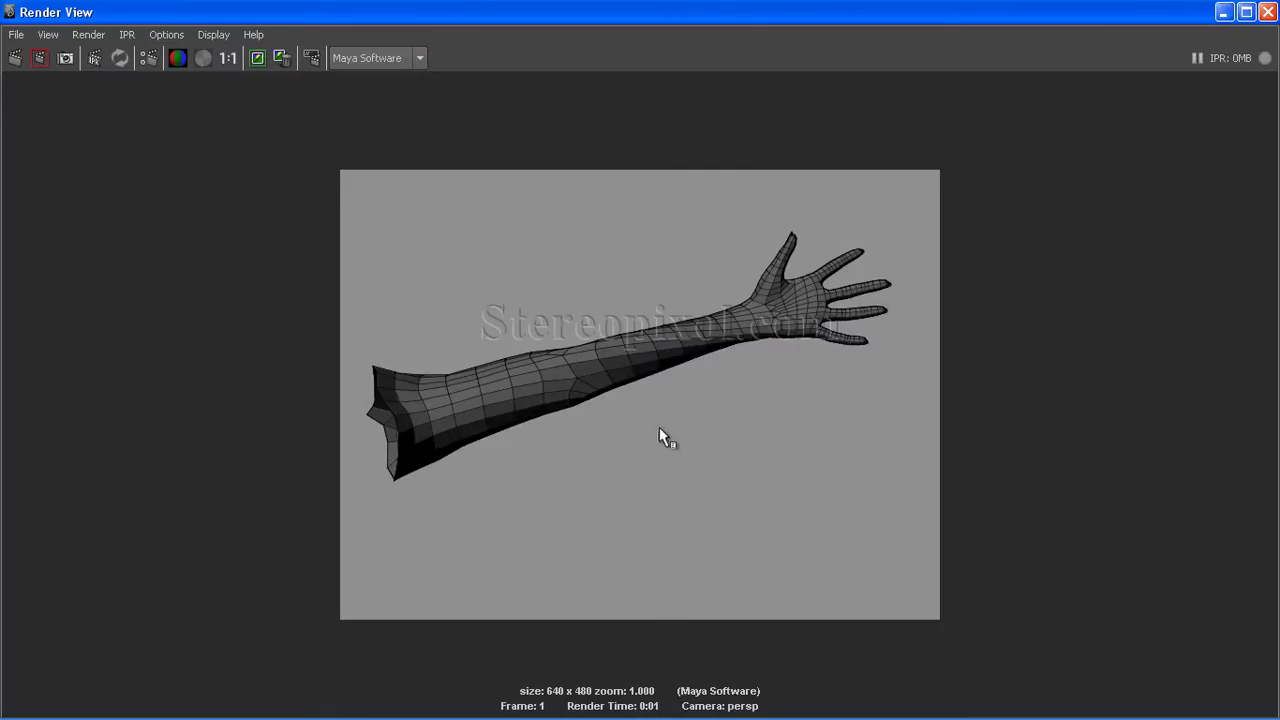
{"action": "right_click_drag", "start_coordinate": [659, 437], "coordinate": [749, 449], "text": "alt"}
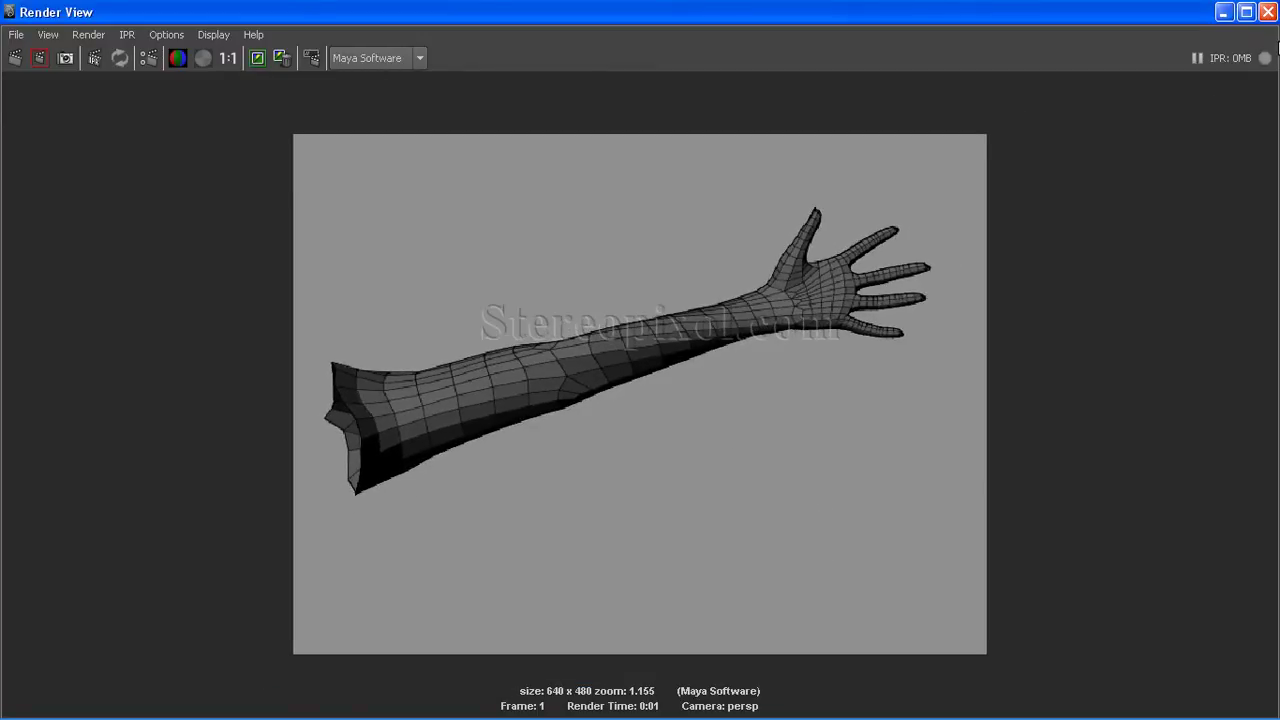
{"action": "left_click", "coordinate": [1268, 12]}
Apply a polygon Smooth to the arm mesh
{"action": "left_click_drag", "start_coordinate": [494, 480], "coordinate": [373, 428], "text": "alt"}
{"action": "right_click_drag", "start_coordinate": [373, 428], "coordinate": [437, 417], "text": "alt"}
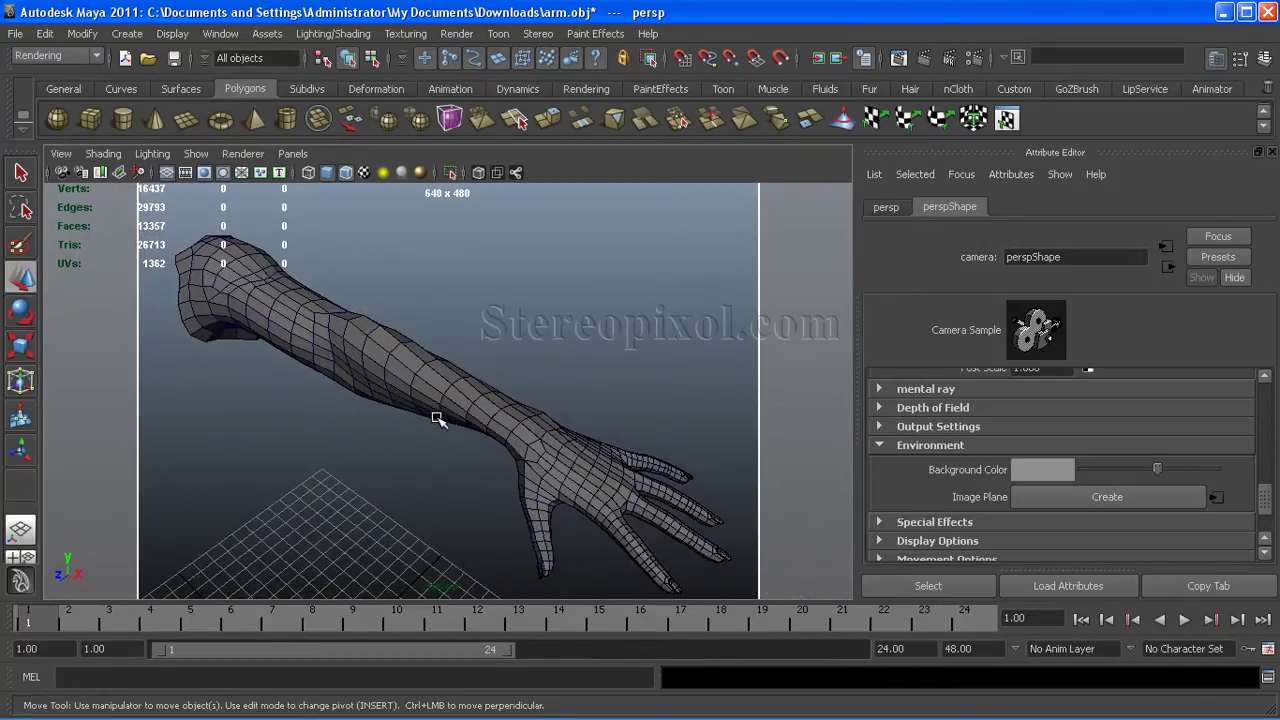
{"action": "left_click_drag", "start_coordinate": [437, 417], "coordinate": [411, 403], "text": "alt"}
{"action": "left_click_drag", "start_coordinate": [509, 367], "coordinate": [383, 400], "text": "alt"}
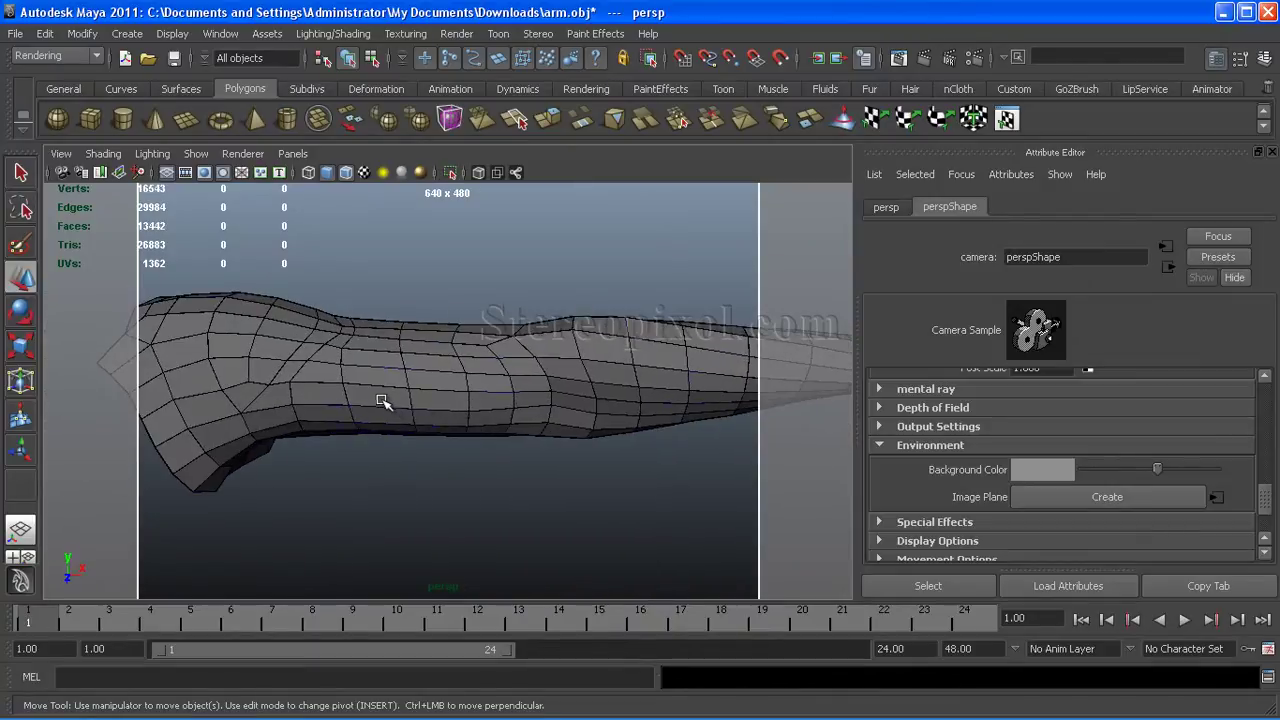
{"action": "left_click", "coordinate": [389, 401]}
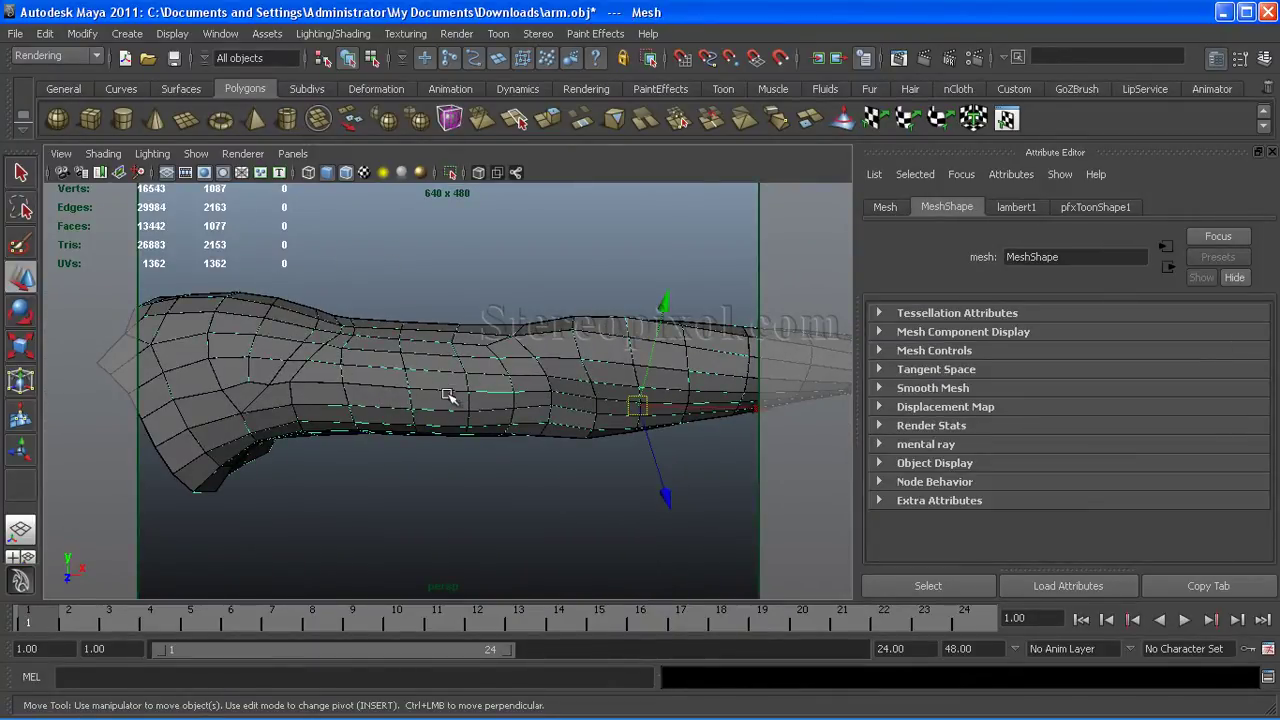
{"action": "left_click_drag", "start_coordinate": [449, 396], "coordinate": [434, 377], "text": "alt"}
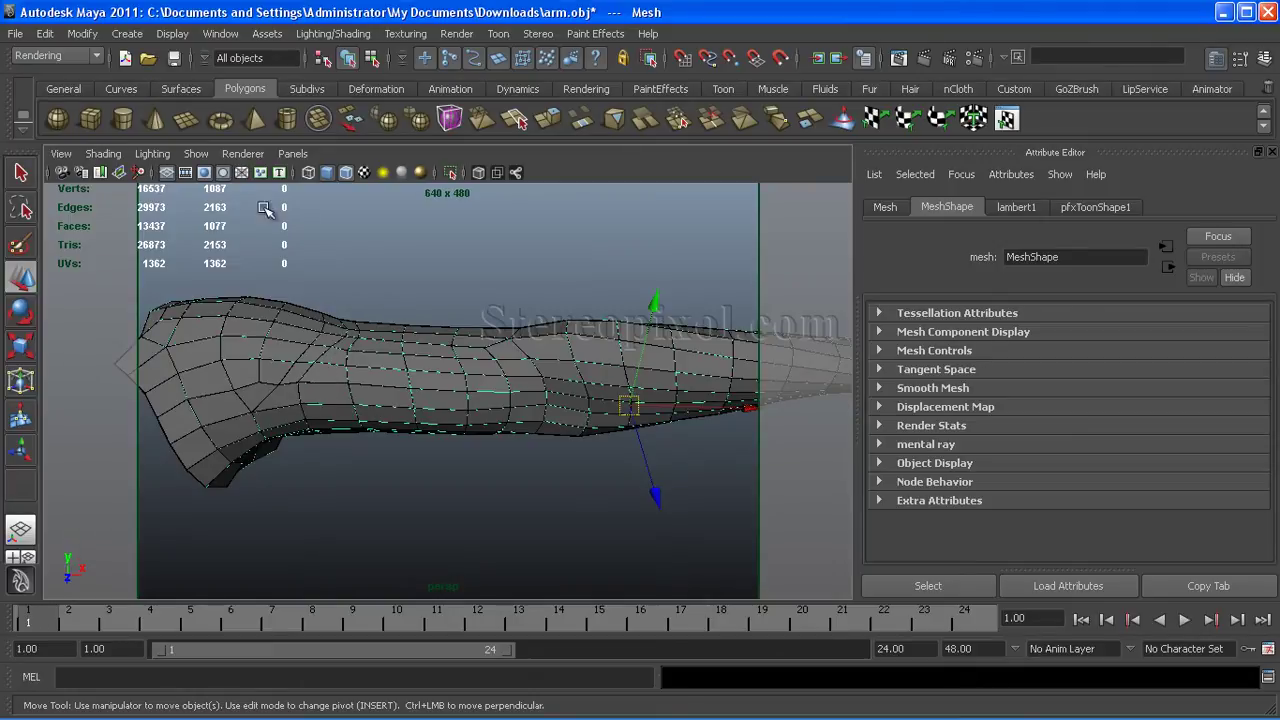
{"action": "left_click", "coordinate": [55, 56]}
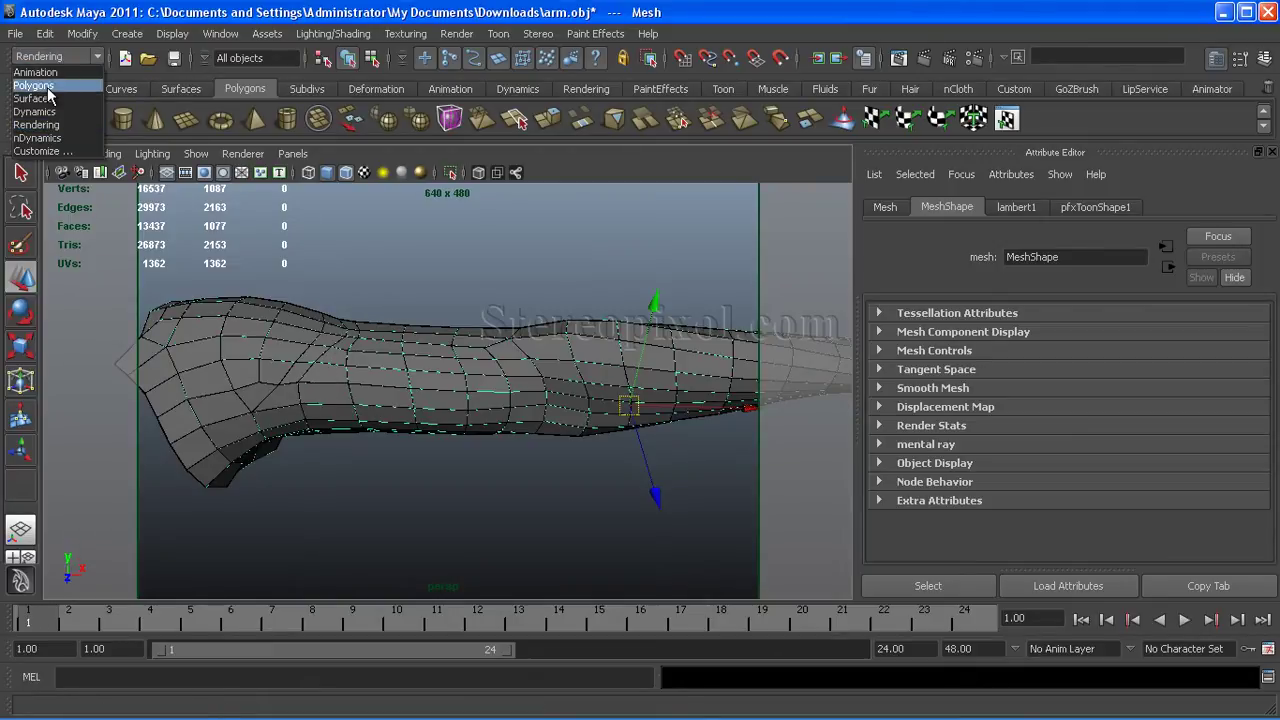
{"action": "left_click", "coordinate": [35, 85]}
{"action": "left_click", "coordinate": [352, 34]}
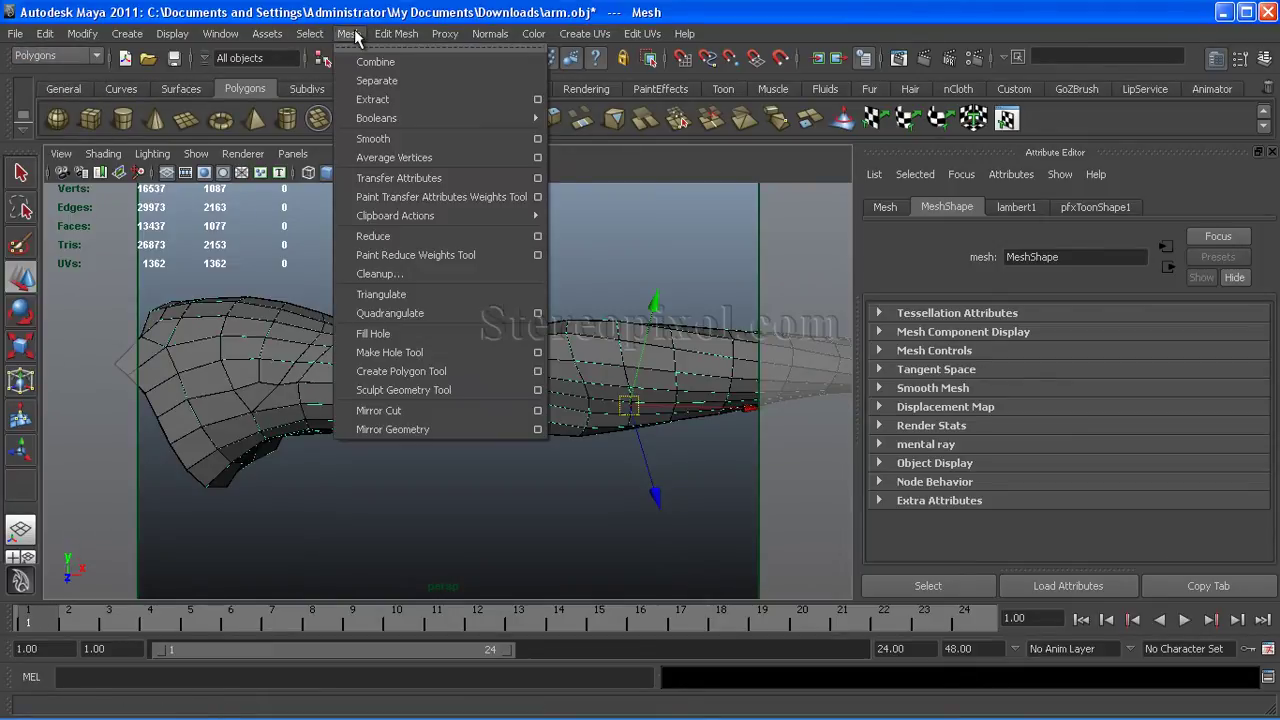
{"action": "left_click", "coordinate": [394, 139]}
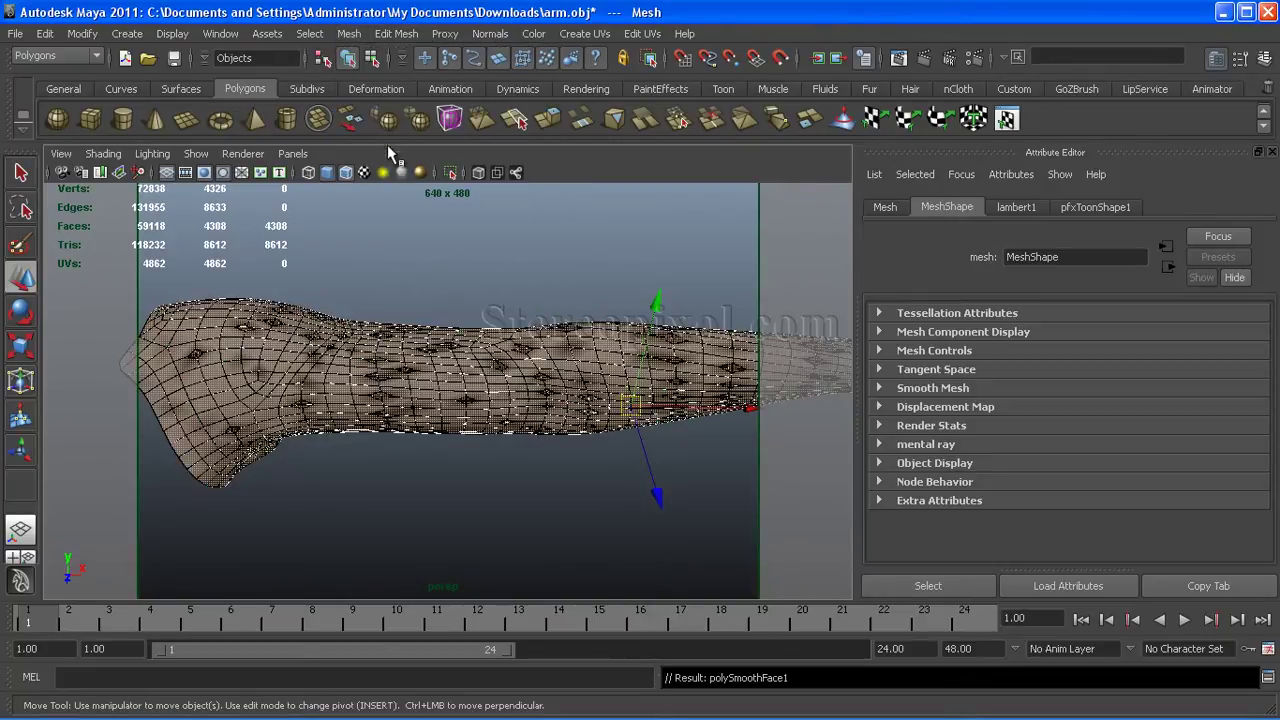
Inspect the edges and shading of the smoothed arm, and undo the Smooth operation
{"action": "left_click", "coordinate": [494, 463]}
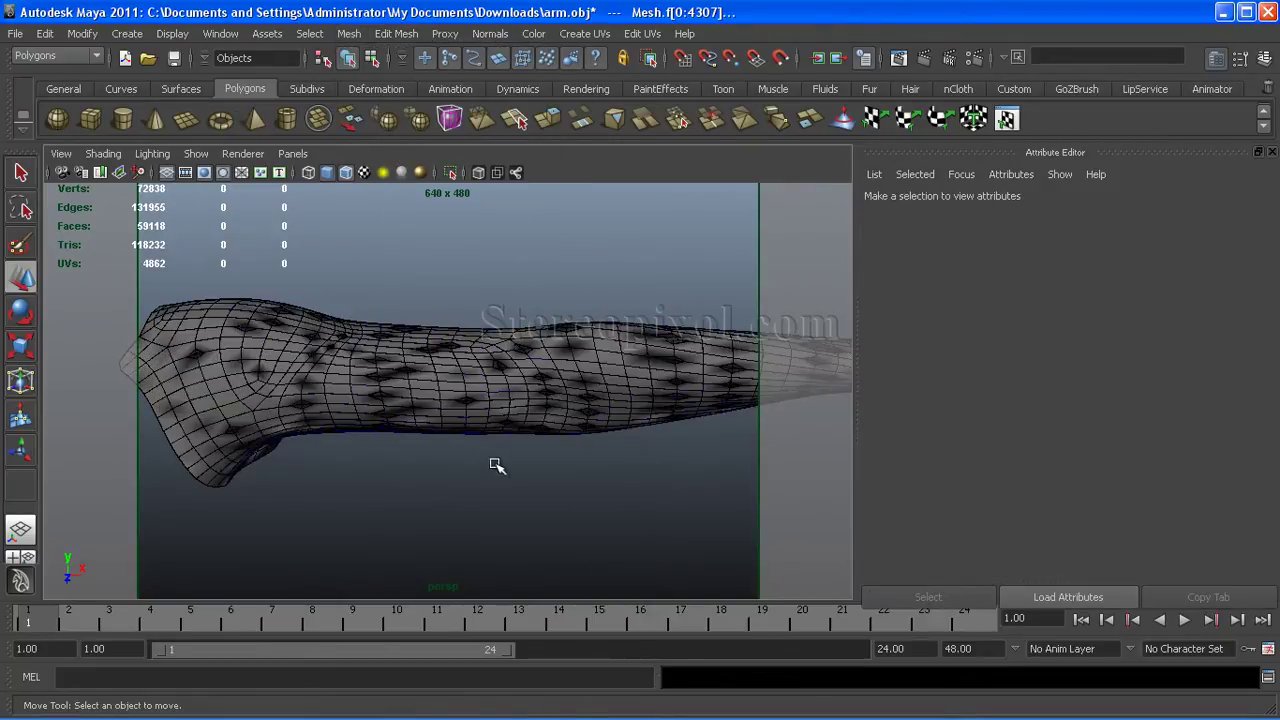
{"action": "left_click_drag", "start_coordinate": [529, 437], "coordinate": [485, 415], "text": "alt"}
{"action": "right_click_drag", "start_coordinate": [485, 415], "coordinate": [434, 363], "text": "alt"}
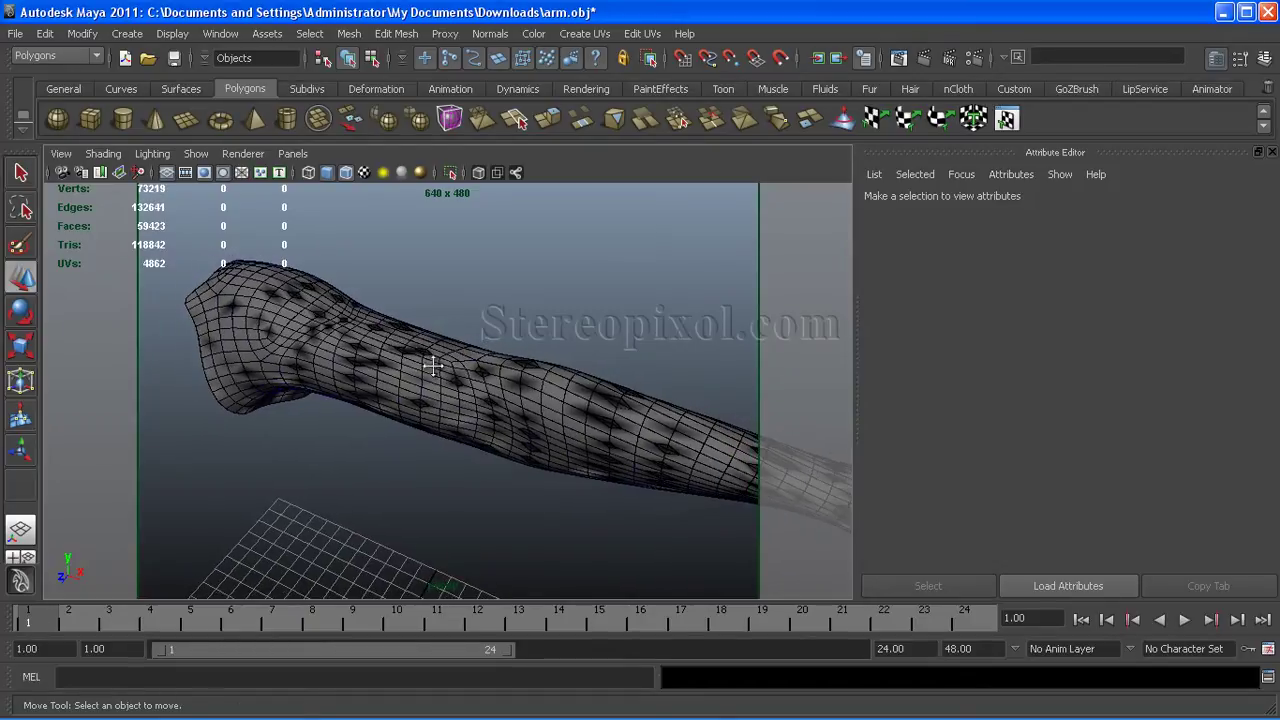
{"action": "left_click_drag", "start_coordinate": [434, 363], "coordinate": [391, 331], "text": "alt"}
{"action": "right_click_drag", "start_coordinate": [391, 331], "coordinate": [400, 371], "text": "alt"}
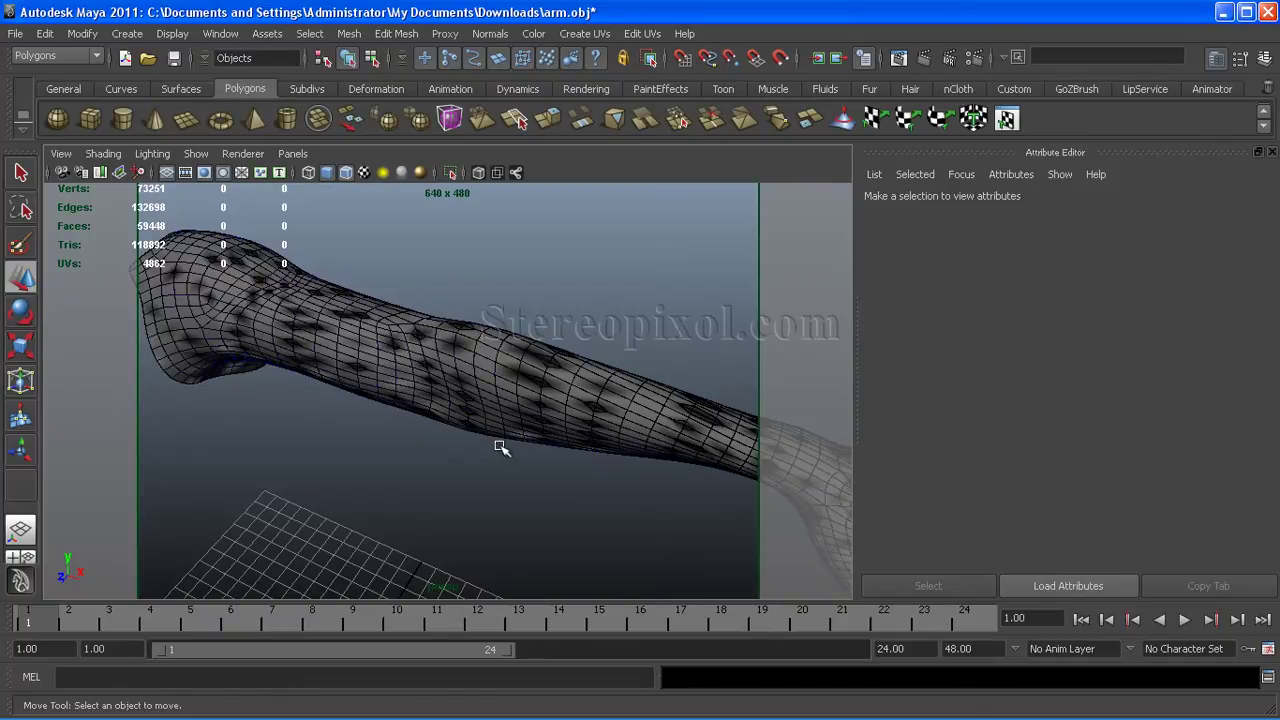
{"action": "left_click_drag", "start_coordinate": [463, 402], "coordinate": [424, 422], "text": "alt"}
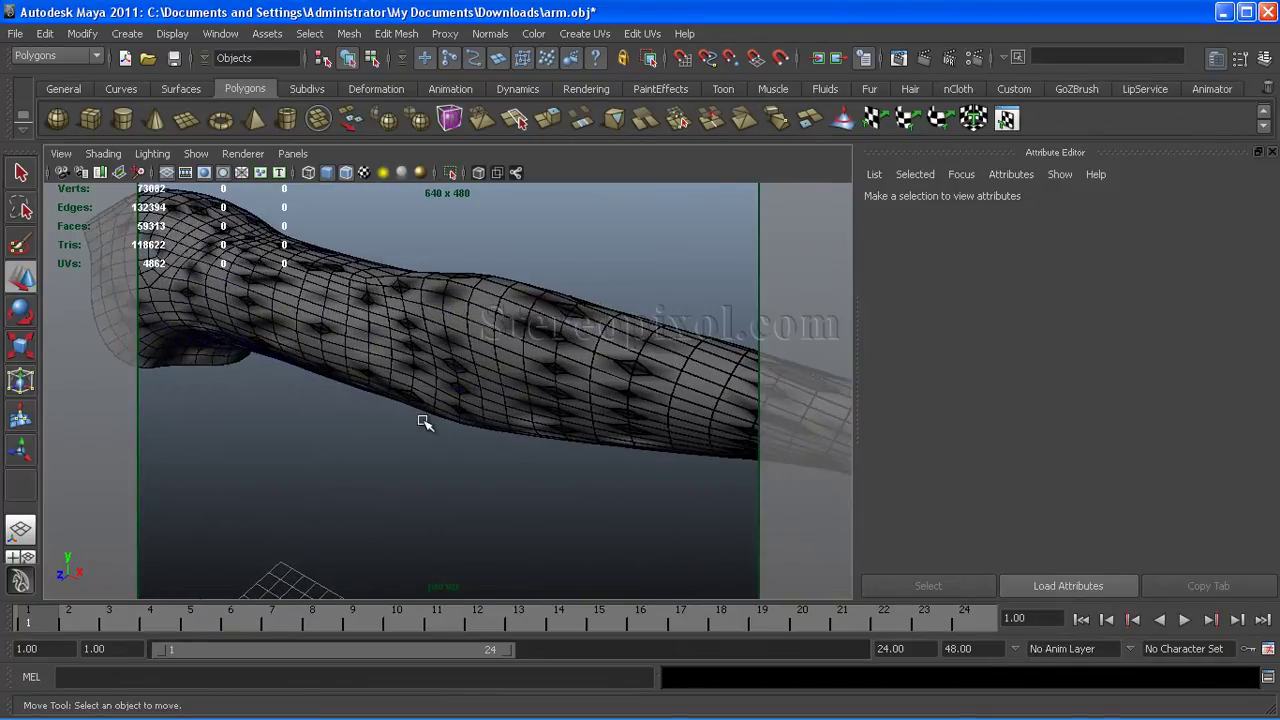
{"action": "left_click", "coordinate": [418, 352]}
{"action": "key", "text": "ctrl+z"}
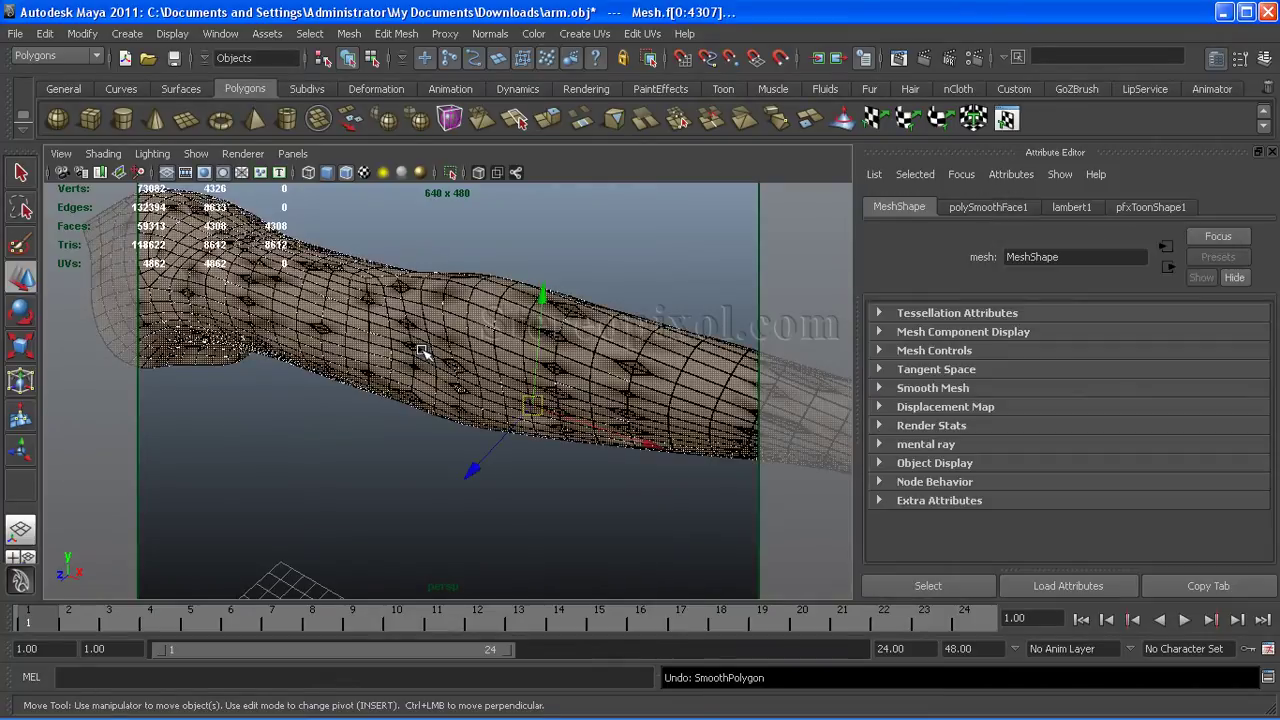
{"action": "left_click_drag", "start_coordinate": [455, 410], "coordinate": [428, 410], "text": "alt"}
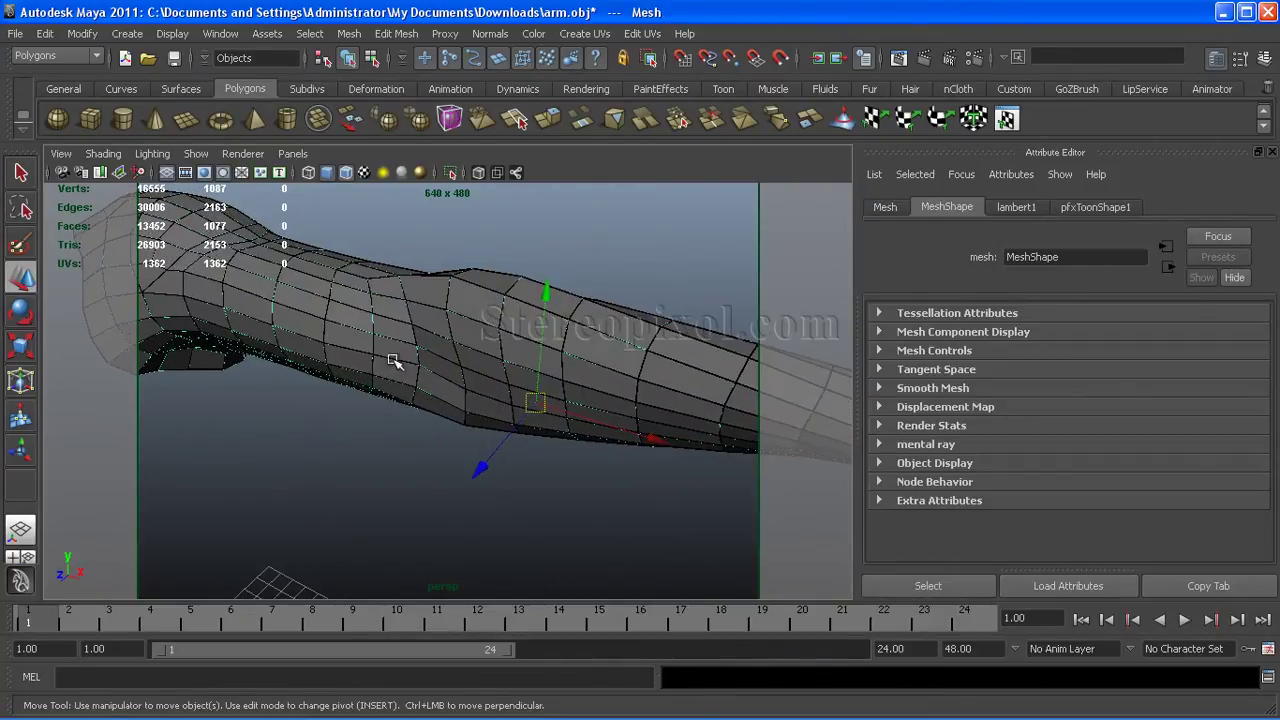
Display the face normals of the arm mesh and check their direction along the arm
{"action": "left_click", "coordinate": [172, 34]}
{"action": "mouse_move", "coordinate": [195, 217]}
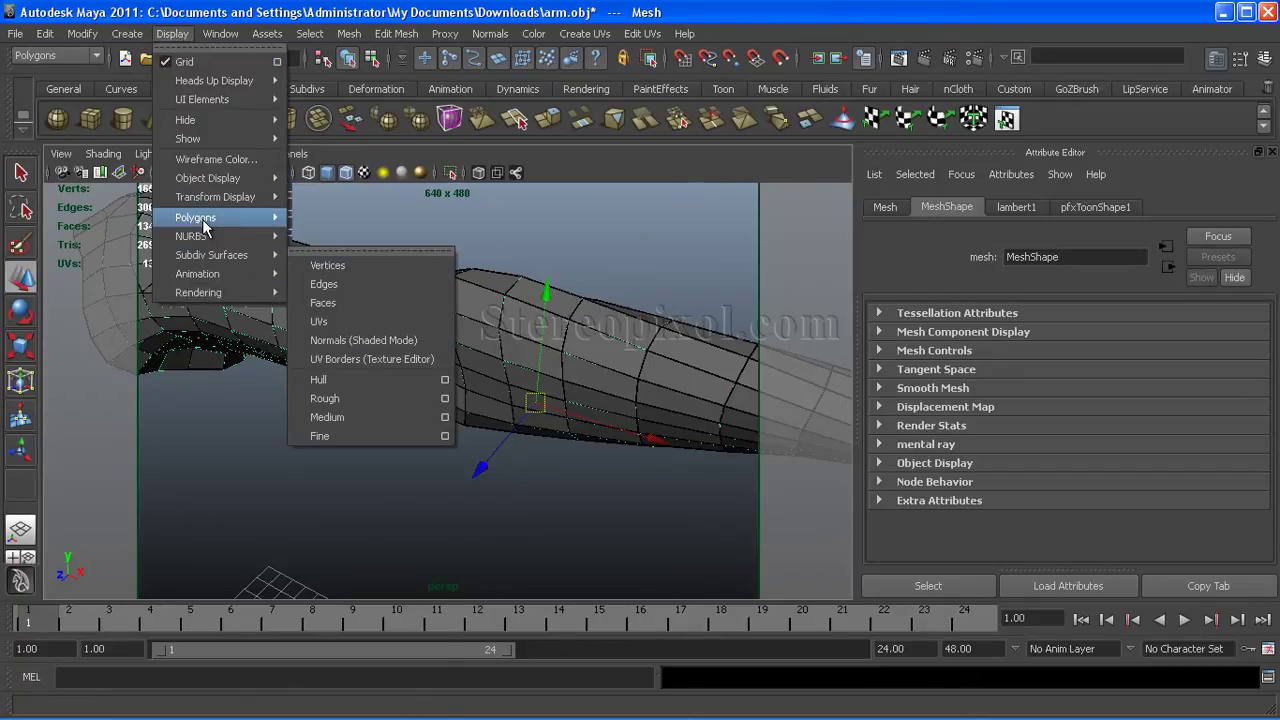
{"action": "mouse_move", "coordinate": [325, 232]}
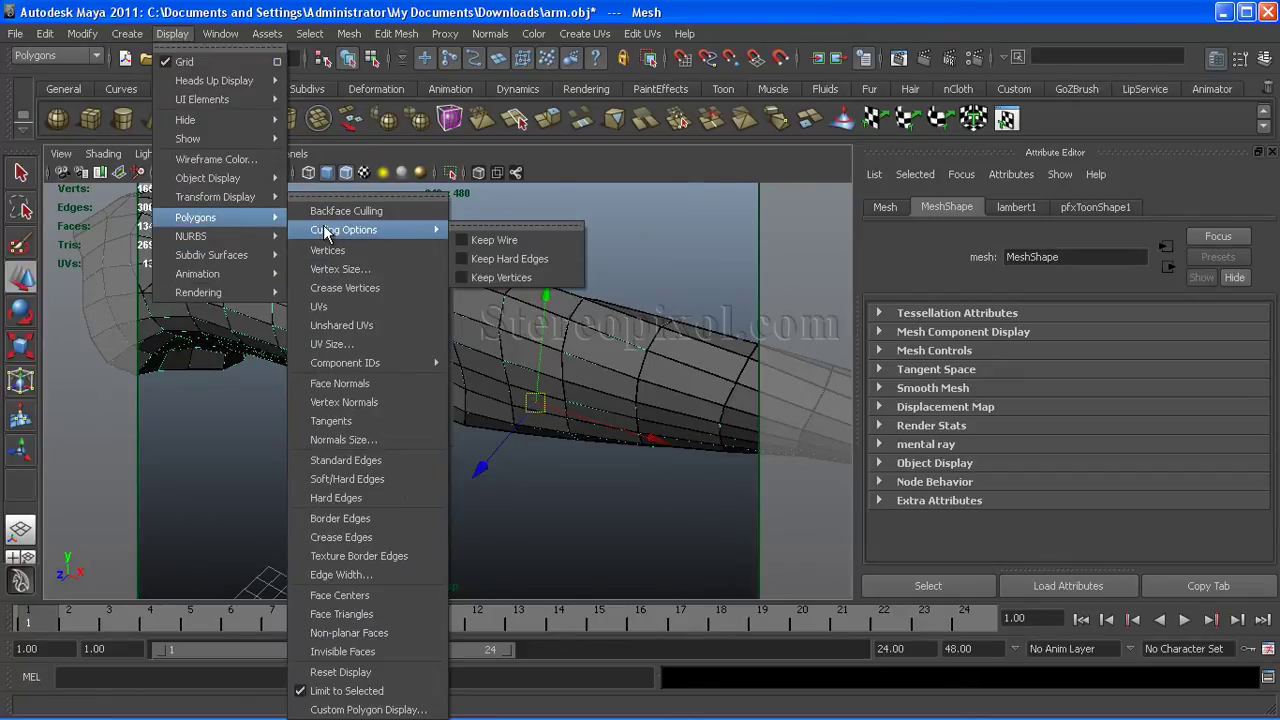
{"action": "left_click", "coordinate": [340, 383]}
{"action": "left_click_drag", "start_coordinate": [571, 467], "coordinate": [520, 328], "text": "alt"}
{"action": "left_click_drag", "start_coordinate": [545, 442], "coordinate": [441, 449], "text": "alt"}
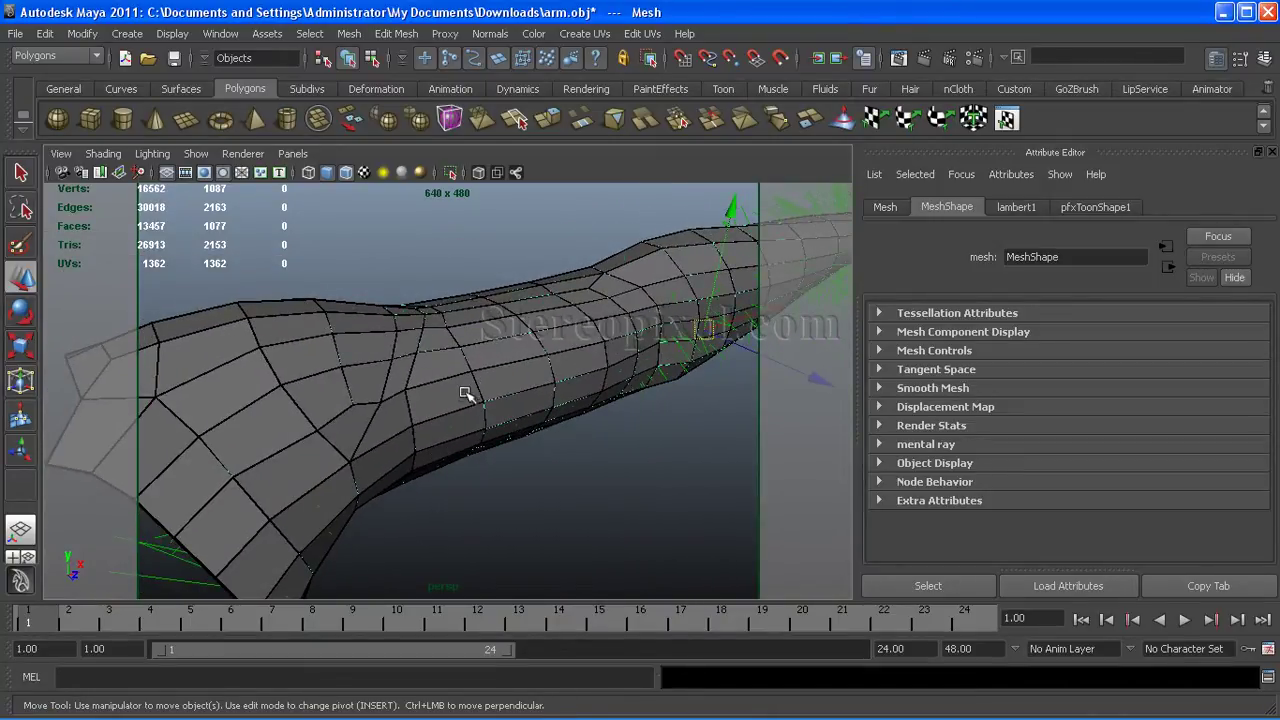
{"action": "left_click_drag", "start_coordinate": [558, 432], "coordinate": [476, 444], "text": "alt"}
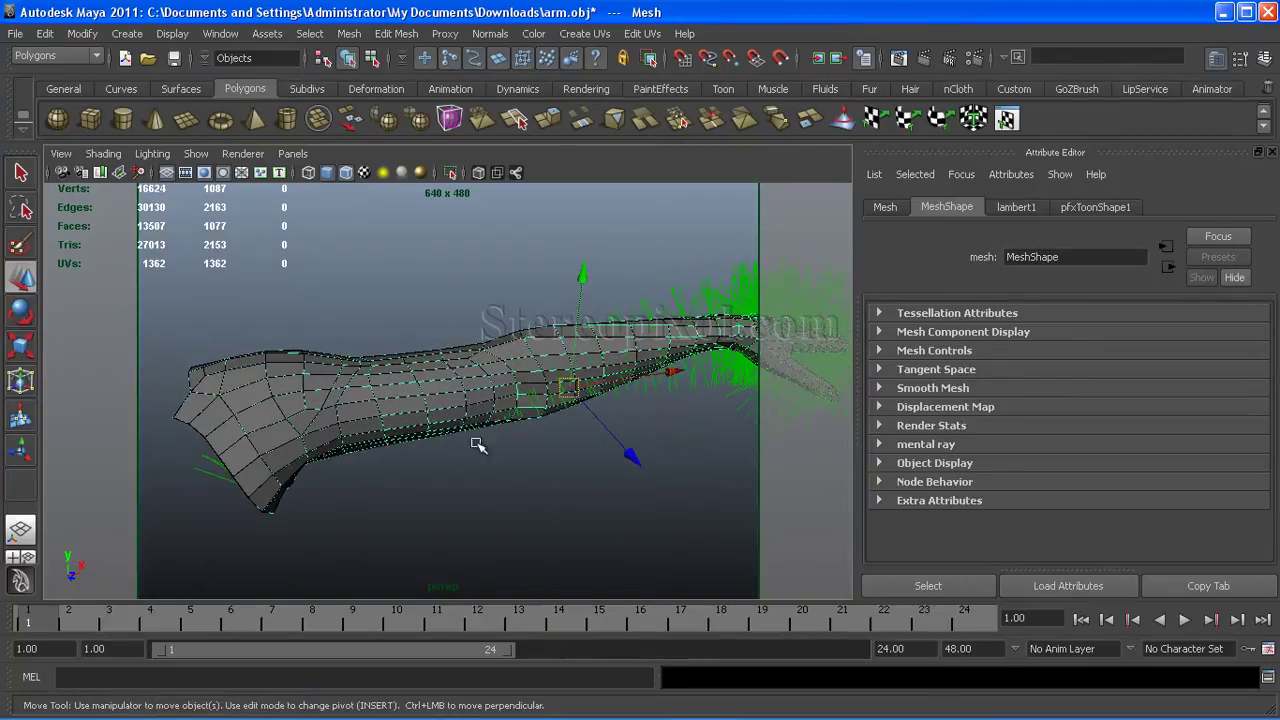
Reverse the normals of the arm mesh and check their direction around the arm
{"action": "left_click", "coordinate": [490, 33]}
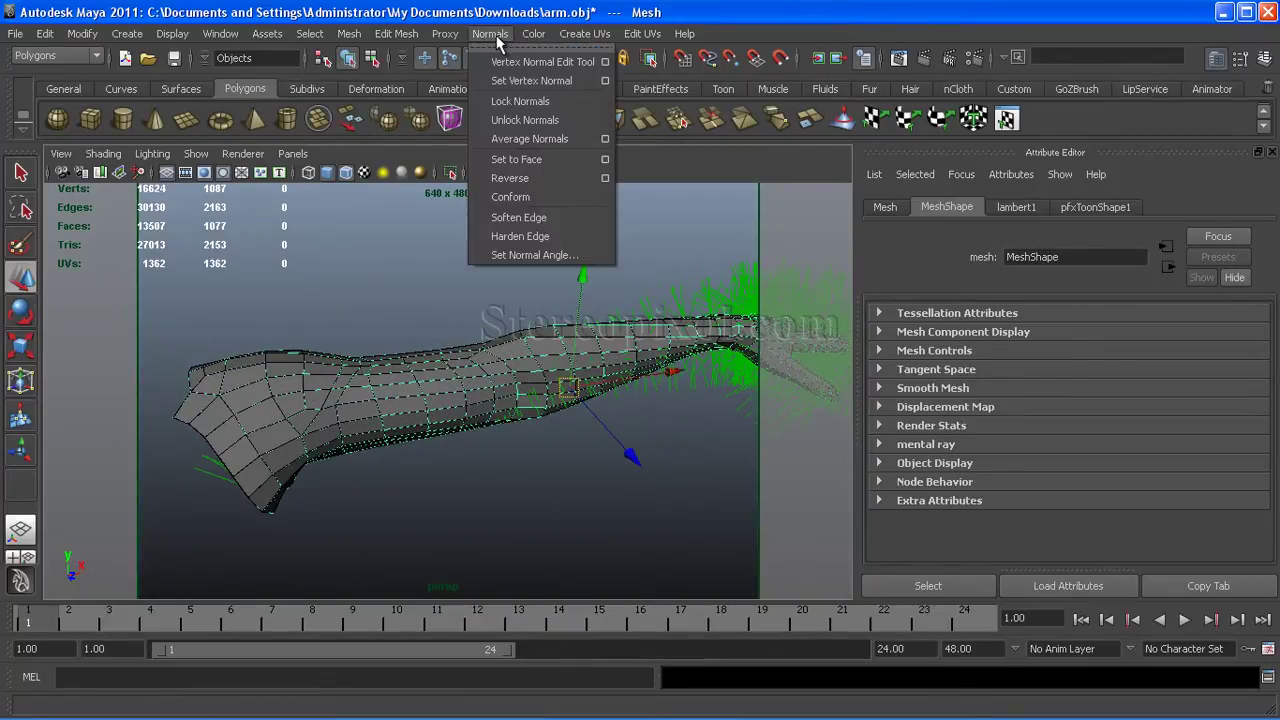
{"action": "left_click", "coordinate": [521, 185]}
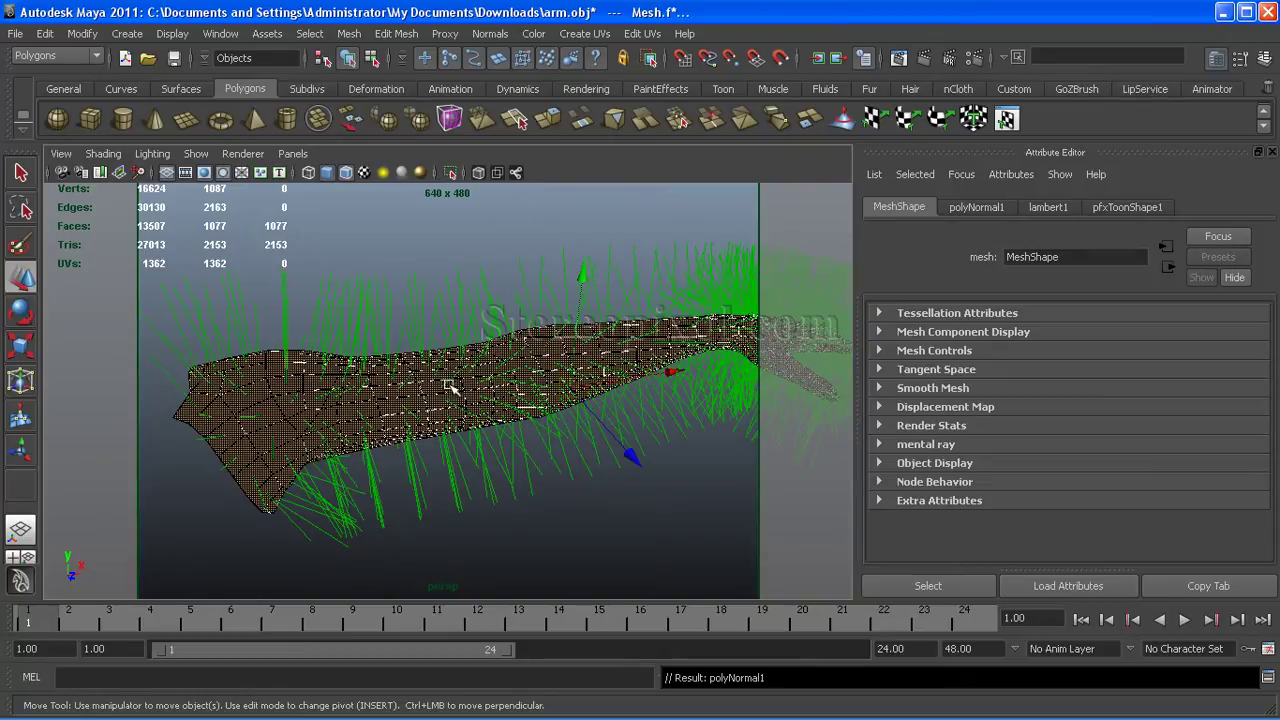
{"action": "left_click_drag", "start_coordinate": [506, 398], "coordinate": [438, 395], "text": "alt"}
{"action": "left_click_drag", "start_coordinate": [477, 310], "coordinate": [315, 500], "text": "alt"}
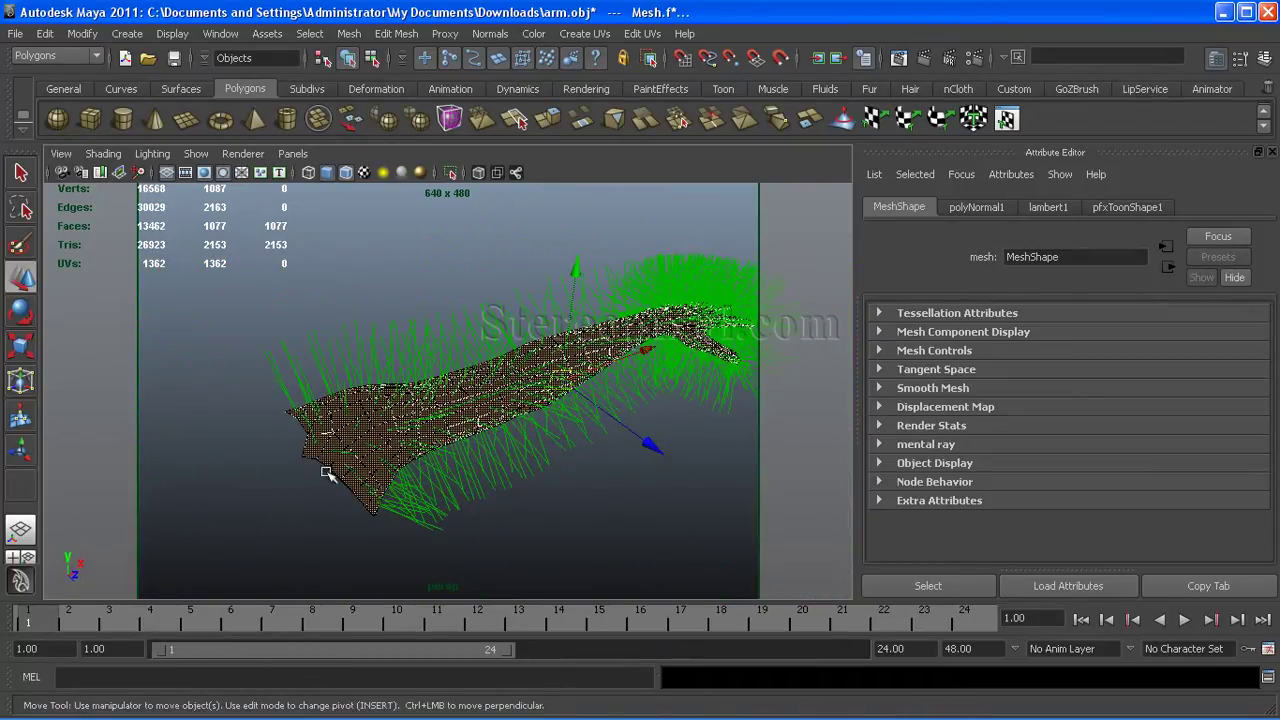
Set the vertex normals of the arm mesh to face using Set to Face
{"action": "left_click_drag", "start_coordinate": [443, 435], "coordinate": [399, 430], "text": "alt"}
{"action": "left_click", "coordinate": [418, 289]}
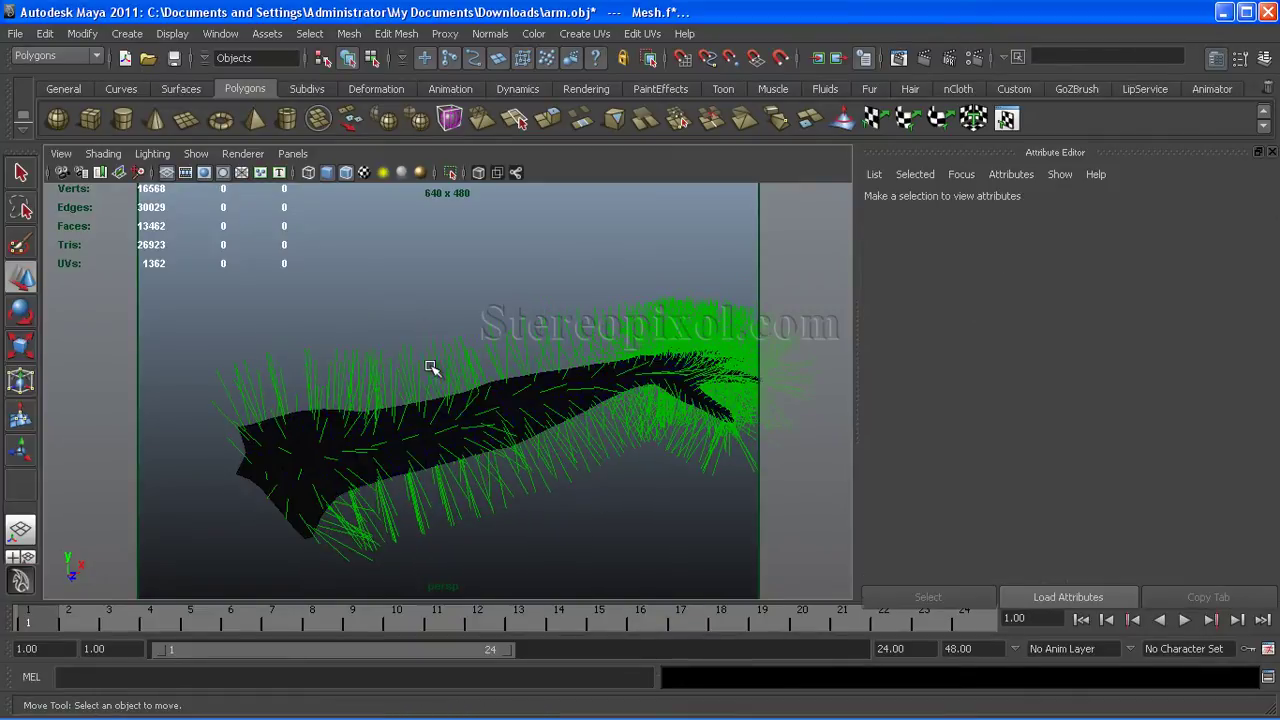
{"action": "left_click_drag", "start_coordinate": [432, 368], "coordinate": [358, 364], "text": "alt"}
{"action": "right_click_drag", "start_coordinate": [362, 398], "coordinate": [420, 402], "text": "alt"}
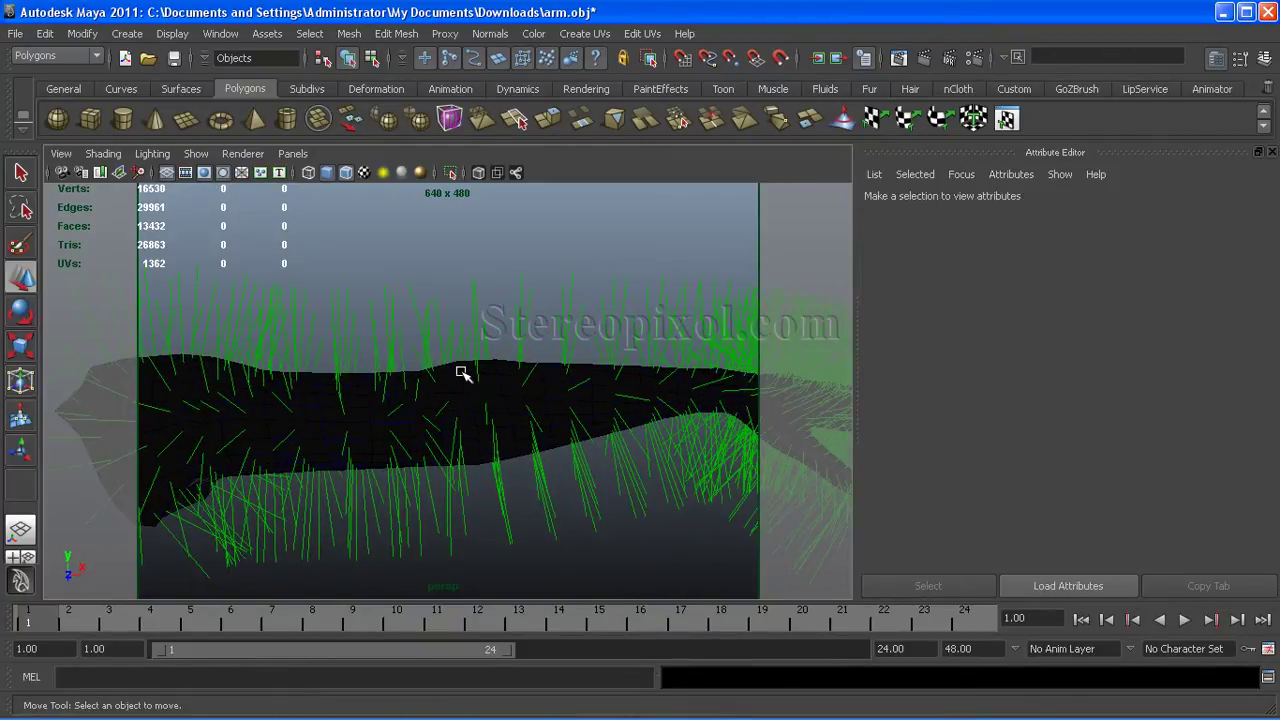
{"action": "left_click", "coordinate": [470, 373]}
{"action": "key", "text": "ctrl+z"}
{"action": "key", "text": "ctrl+z"}
{"action": "left_click", "coordinate": [466, 372]}
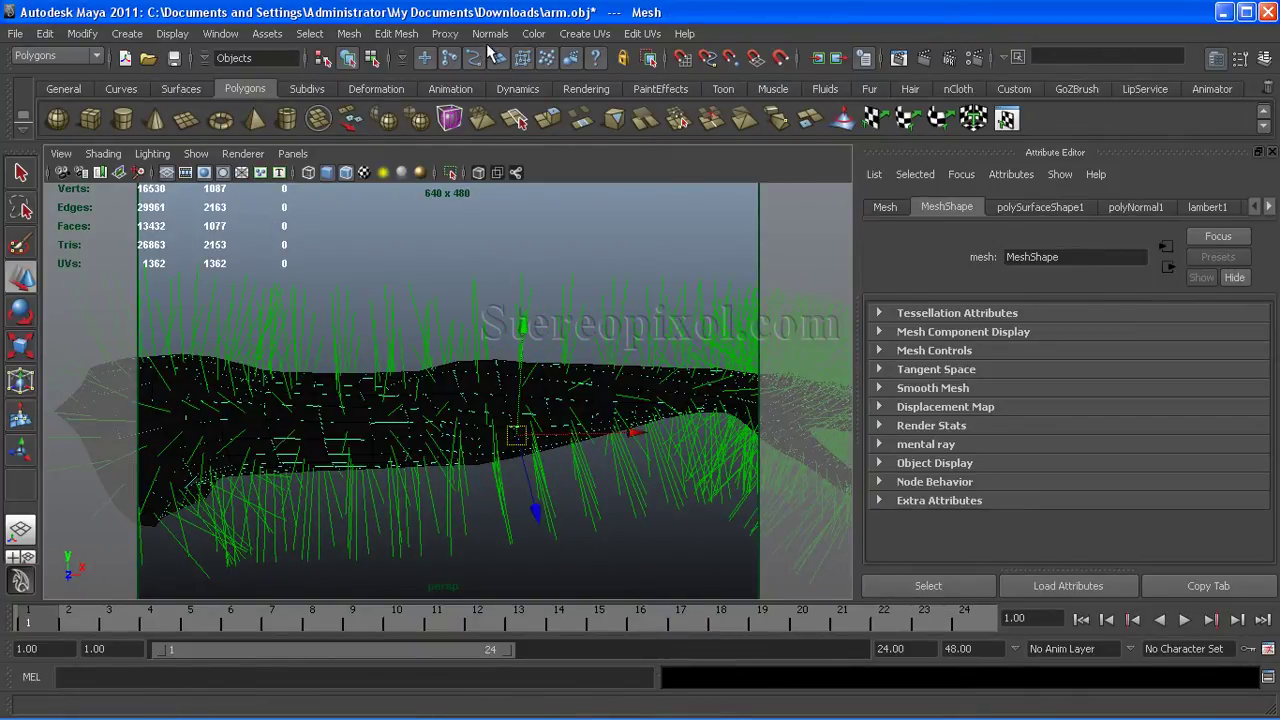
{"action": "left_click", "coordinate": [490, 33]}
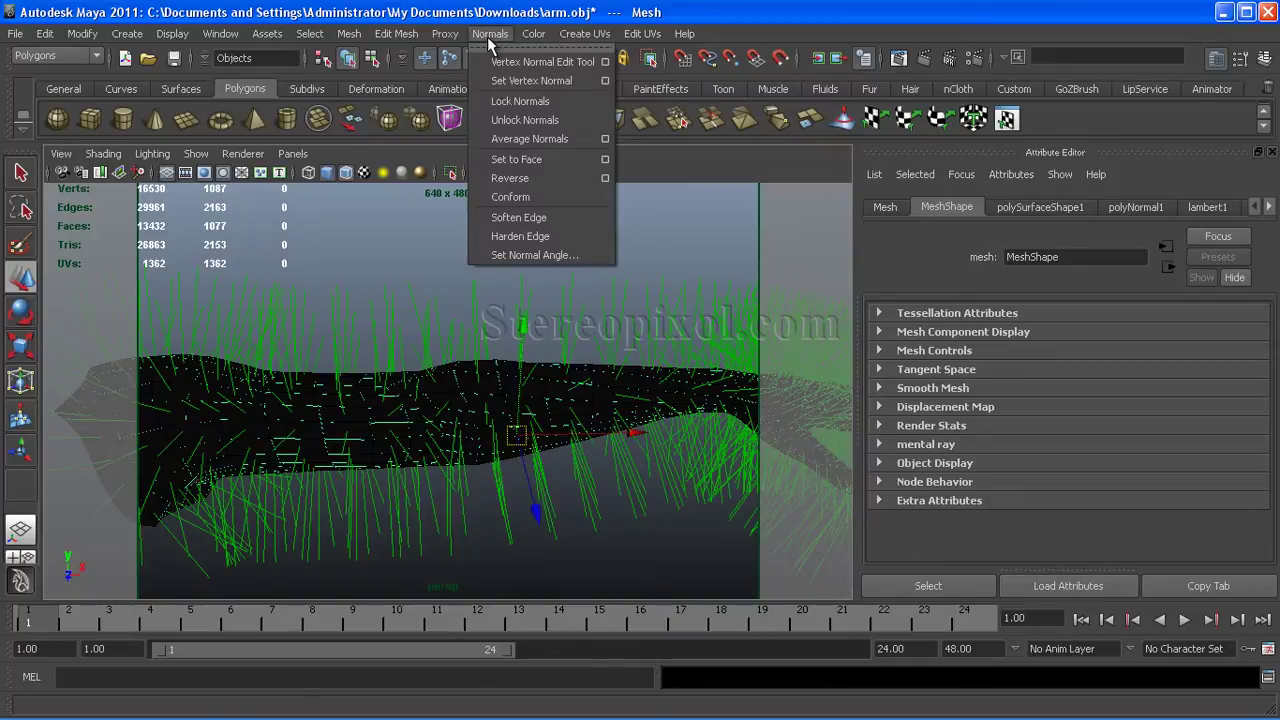
{"action": "left_click", "coordinate": [518, 160]}
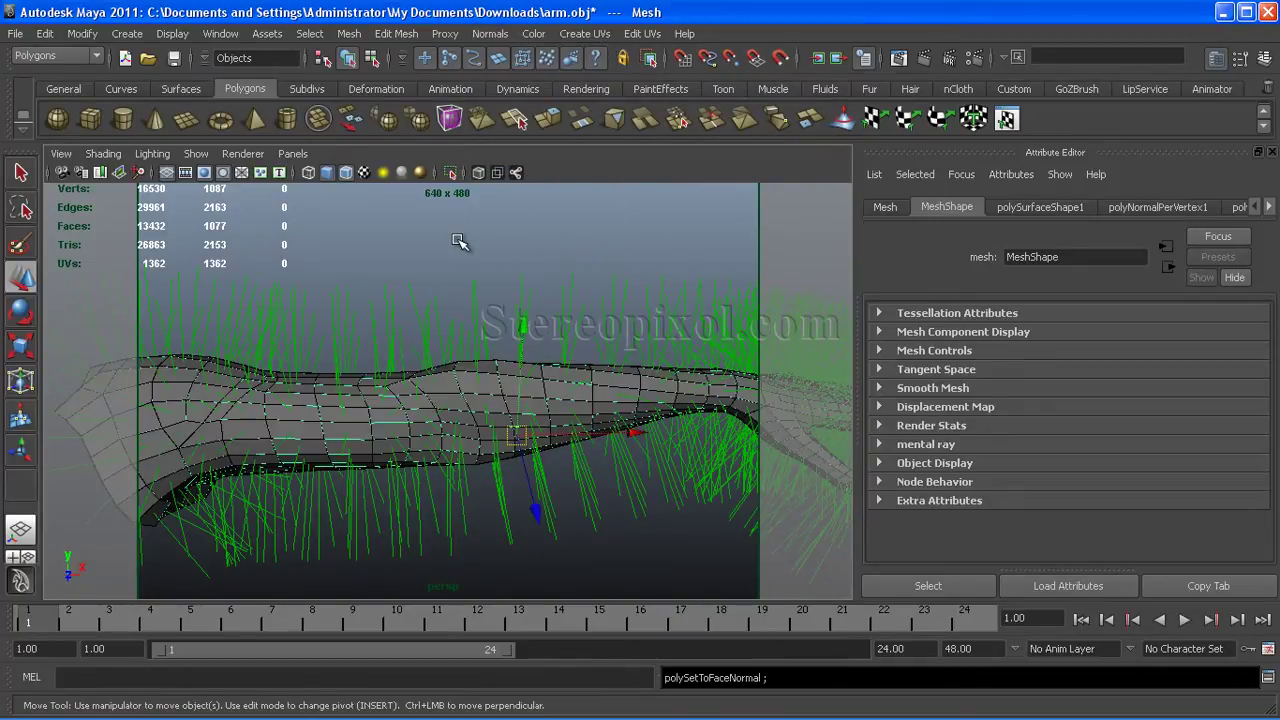
Inspect the shading and edges along the unselected arm mesh
{"action": "left_click", "coordinate": [520, 310]}
{"action": "right_click_drag", "start_coordinate": [520, 325], "coordinate": [470, 277], "text": "alt"}
{"action": "middle_click_drag", "start_coordinate": [470, 277], "coordinate": [486, 257], "text": "alt"}
{"action": "right_click_drag", "start_coordinate": [366, 372], "coordinate": [394, 408], "text": "alt"}
{"action": "left_click_drag", "start_coordinate": [390, 406], "coordinate": [347, 414], "text": "alt"}
{"action": "middle_click_drag", "start_coordinate": [380, 411], "coordinate": [406, 374], "text": "alt"}
{"action": "key", "text": "w"}
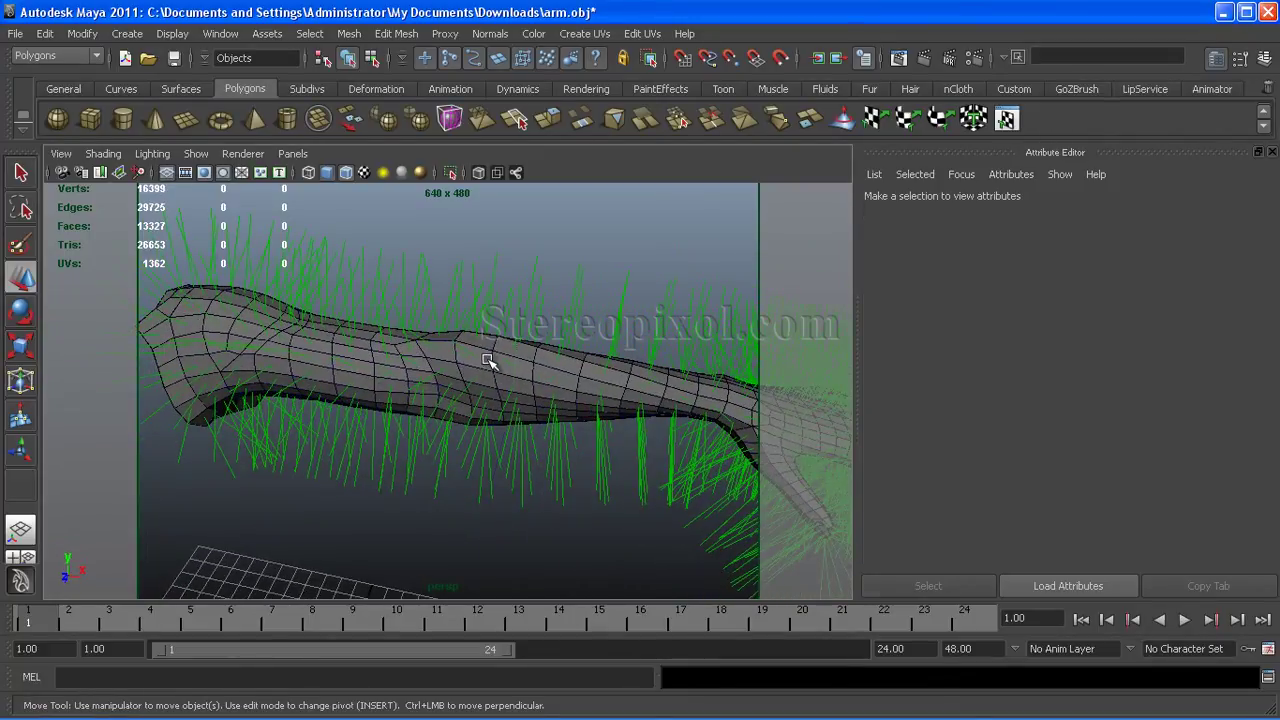
Apply a polygon Smooth to the arm mesh and clear the selection
{"action": "left_click", "coordinate": [500, 365]}
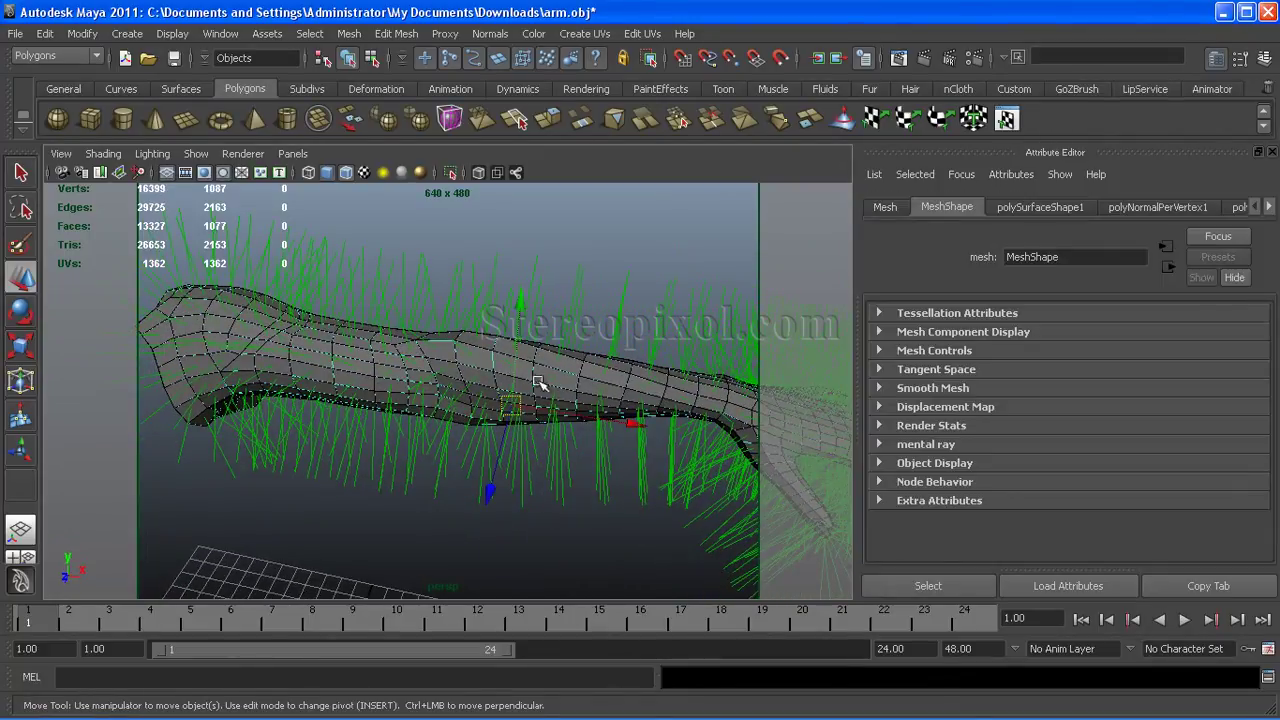
{"action": "left_click", "coordinate": [349, 34]}
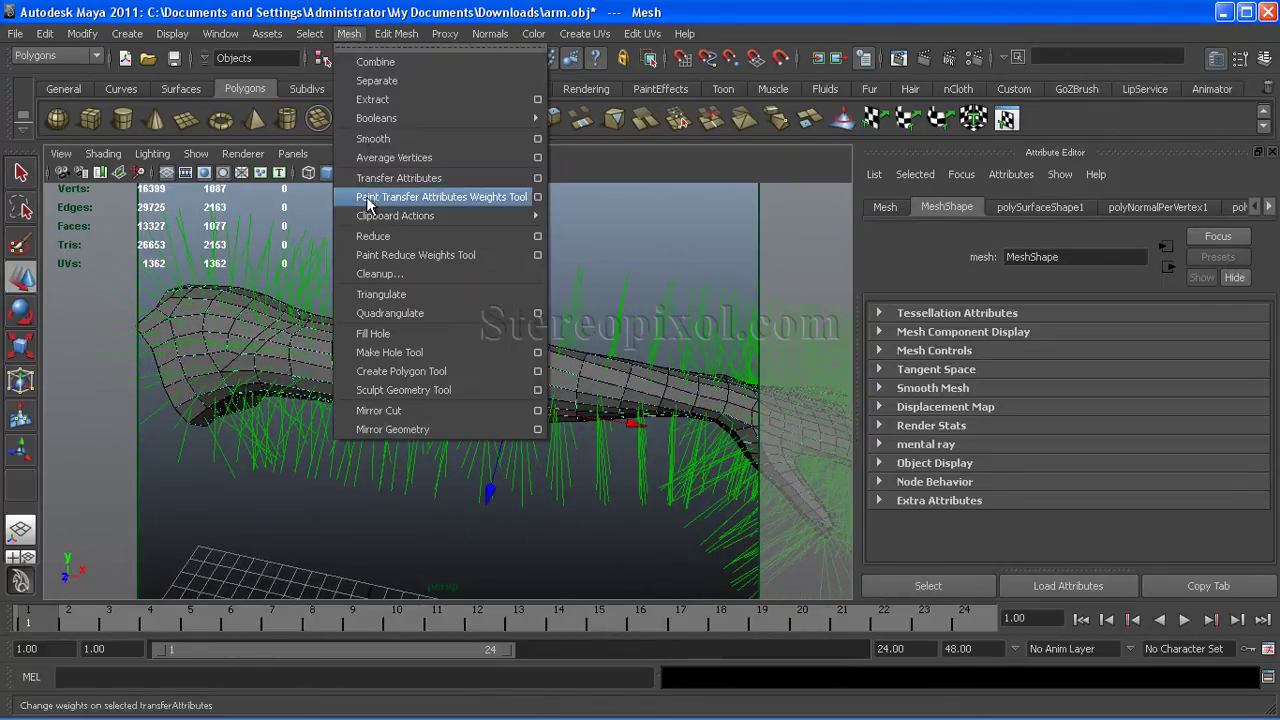
{"action": "left_click", "coordinate": [397, 139]}
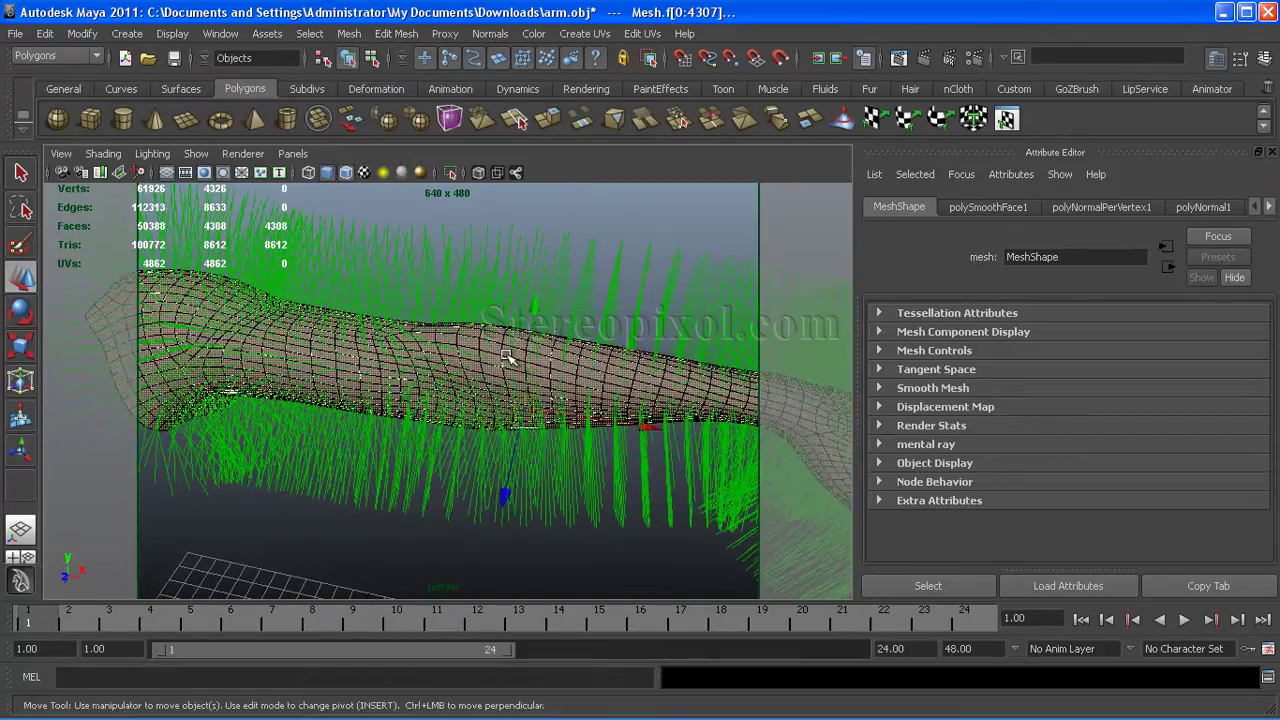
{"action": "left_click", "coordinate": [630, 220]}
{"action": "left_click_drag", "start_coordinate": [333, 357], "coordinate": [300, 270], "text": "alt"}
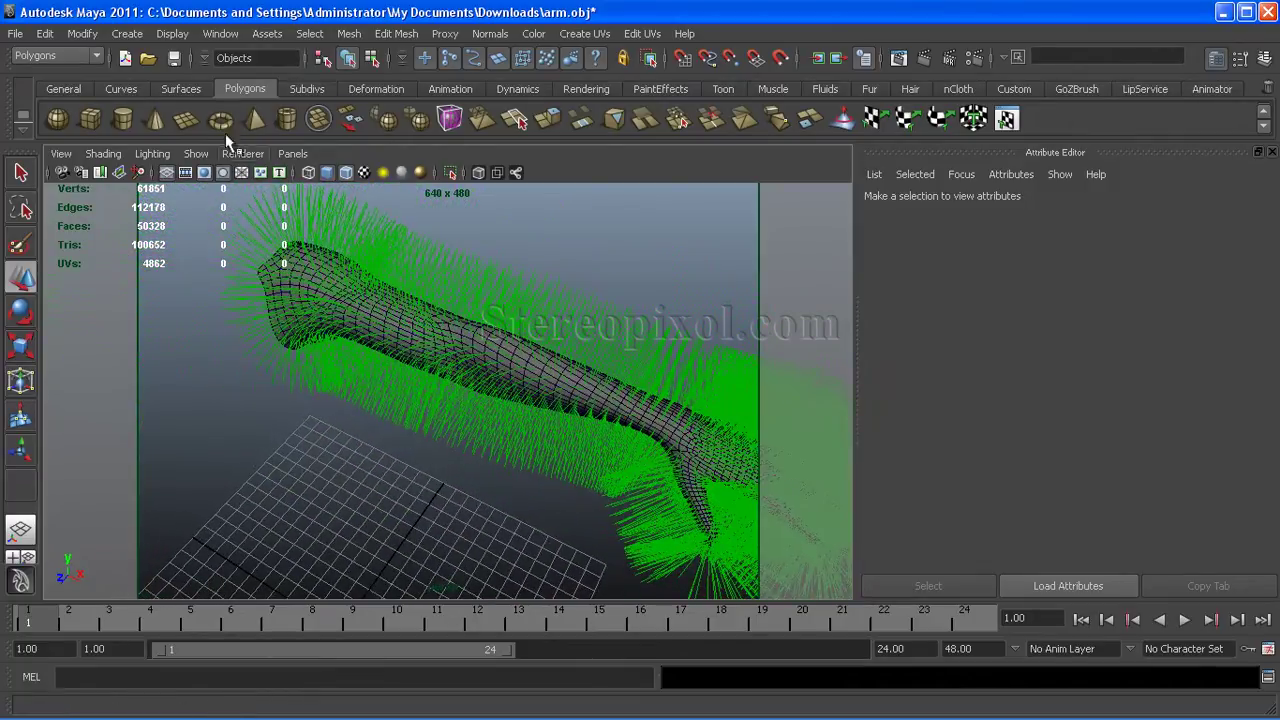
Turn off the face normals display on the arm mesh
{"action": "left_click", "coordinate": [172, 34]}
{"action": "mouse_move", "coordinate": [230, 217]}
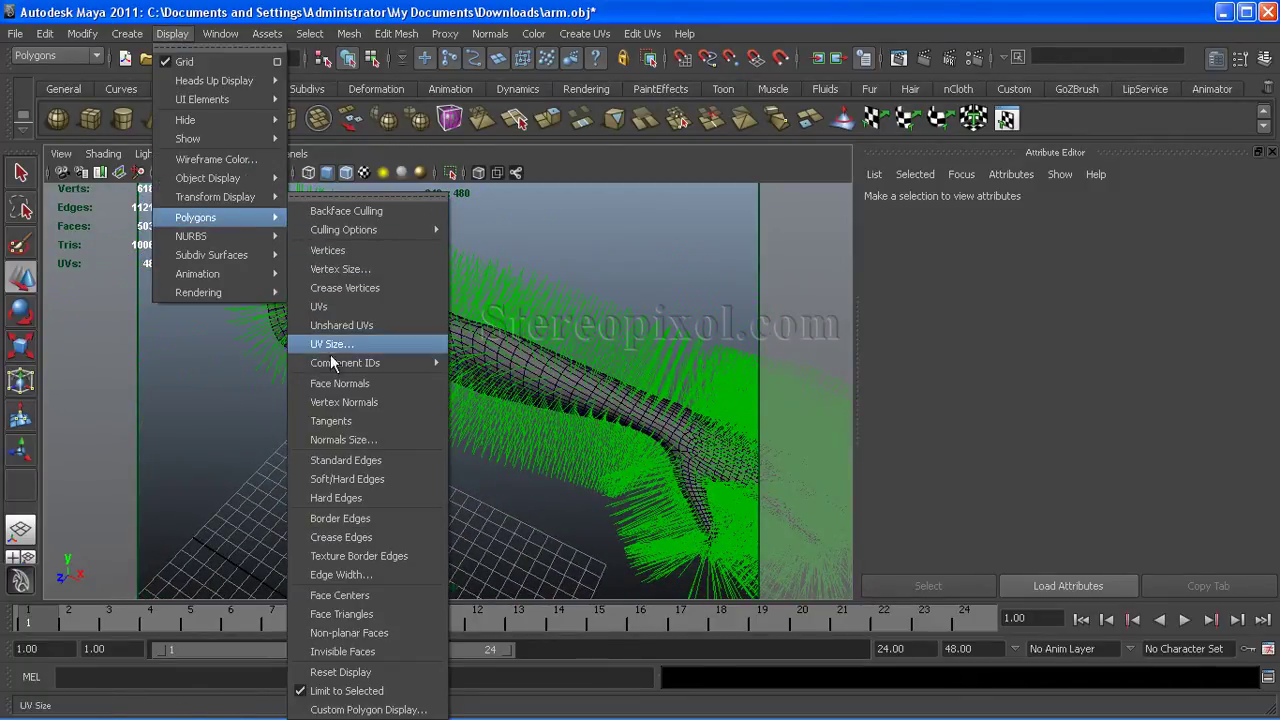
{"action": "left_click", "coordinate": [328, 384]}
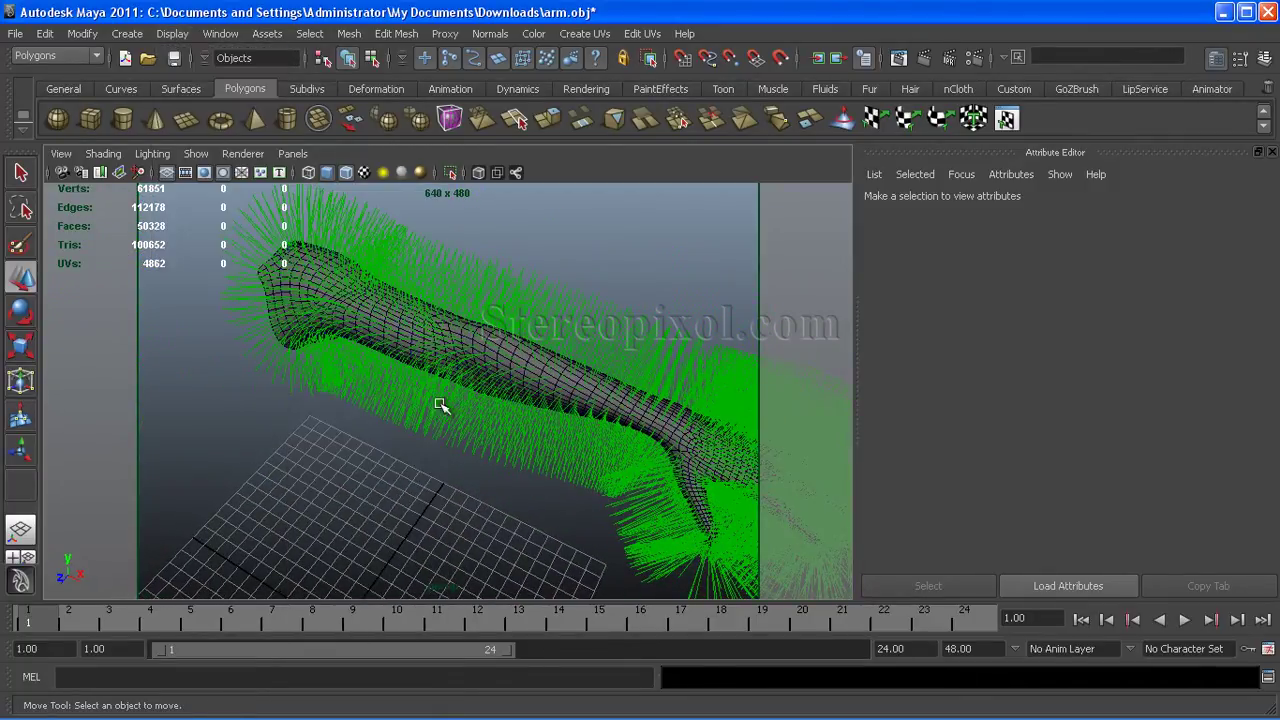
{"action": "left_click", "coordinate": [525, 371]}
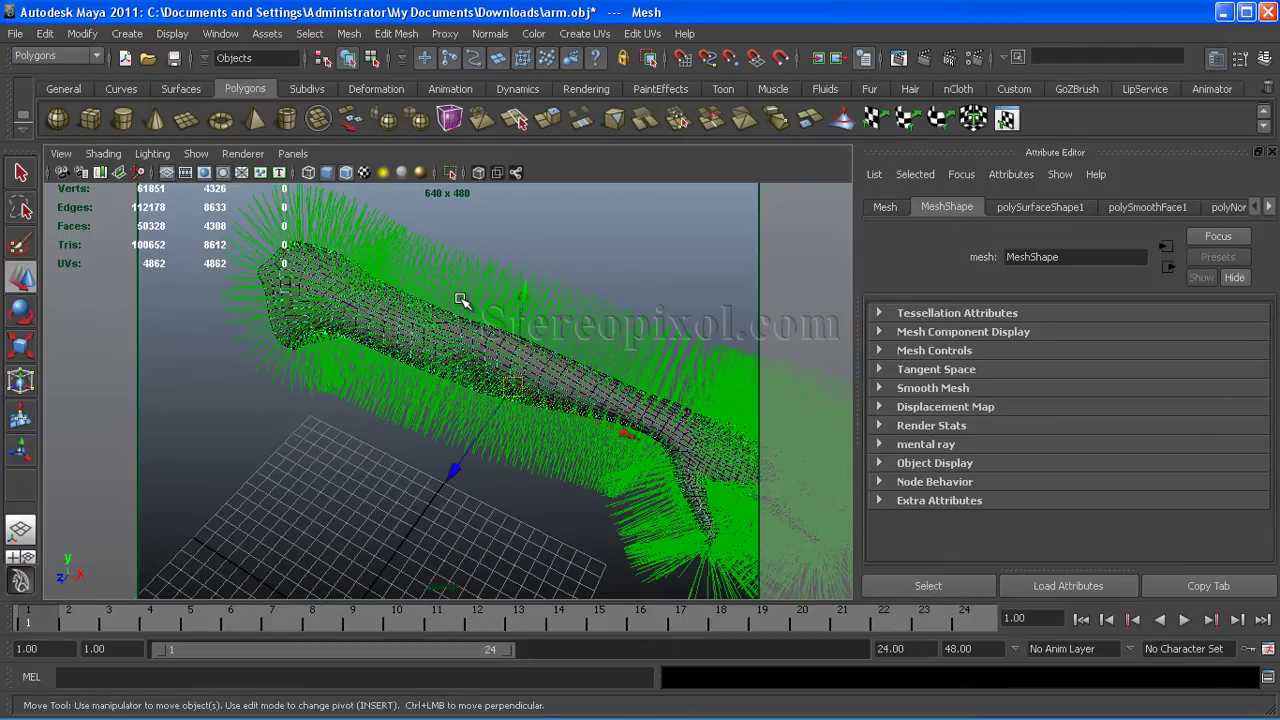
{"action": "key", "text": "g"}
Examine the wireframe edges and shading of the smoothed arm from the forearm to the shoulder end
{"action": "left_click_drag", "start_coordinate": [450, 369], "coordinate": [356, 426], "text": "alt"}
{"action": "left_click", "coordinate": [389, 432]}
{"action": "right_click_drag", "start_coordinate": [389, 432], "coordinate": [389, 406], "text": "alt"}
{"action": "middle_click_drag", "start_coordinate": [389, 406], "coordinate": [371, 411], "text": "alt"}
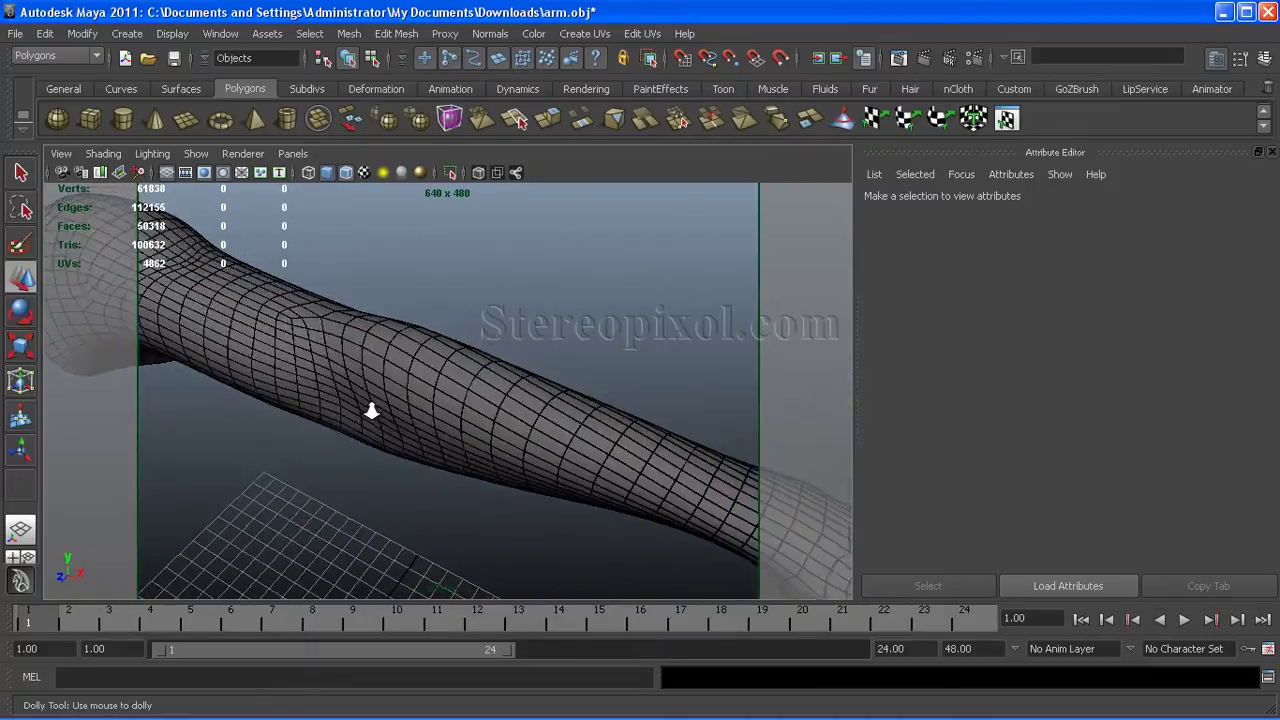
{"action": "right_click_drag", "start_coordinate": [371, 411], "coordinate": [439, 400], "text": "alt"}
{"action": "left_click", "coordinate": [415, 388]}
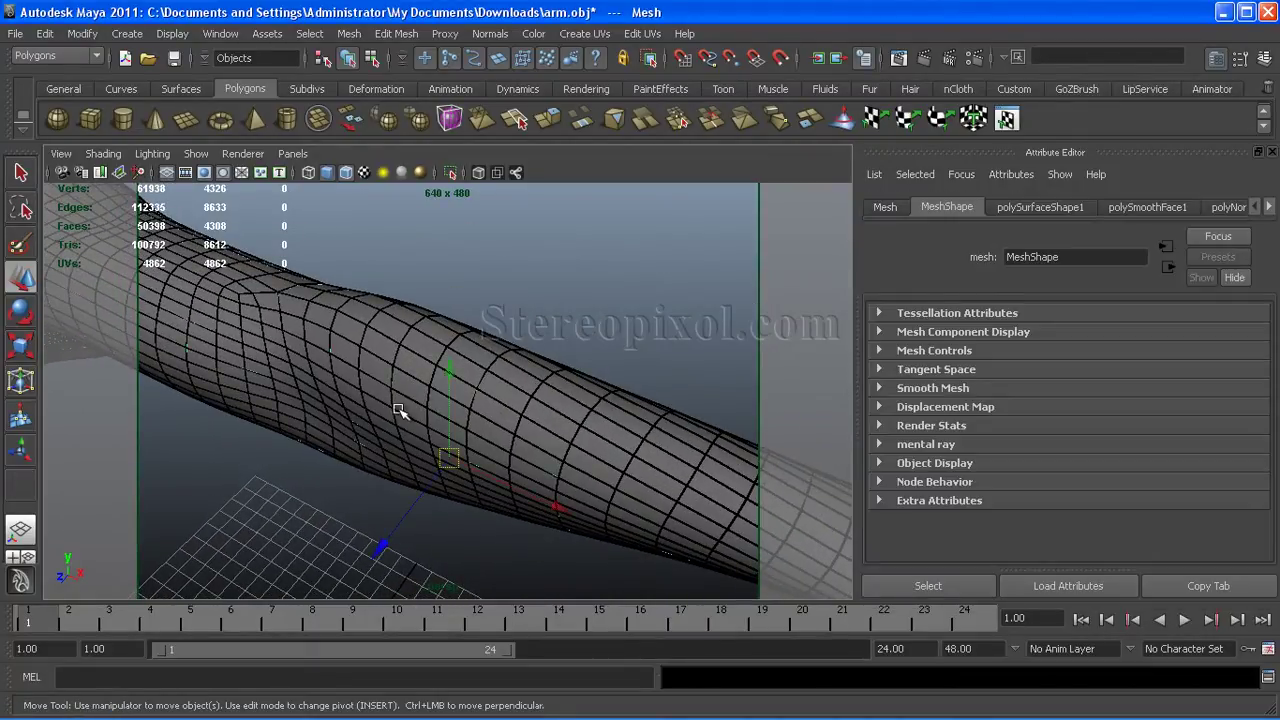
{"action": "right_click_drag", "start_coordinate": [470, 420], "coordinate": [265, 355], "text": "alt"}
{"action": "left_click_drag", "start_coordinate": [265, 355], "coordinate": [320, 354], "text": "alt"}
{"action": "middle_click_drag", "start_coordinate": [320, 354], "coordinate": [440, 360], "text": "alt"}
{"action": "left_click_drag", "start_coordinate": [440, 360], "coordinate": [220, 400], "text": "alt"}
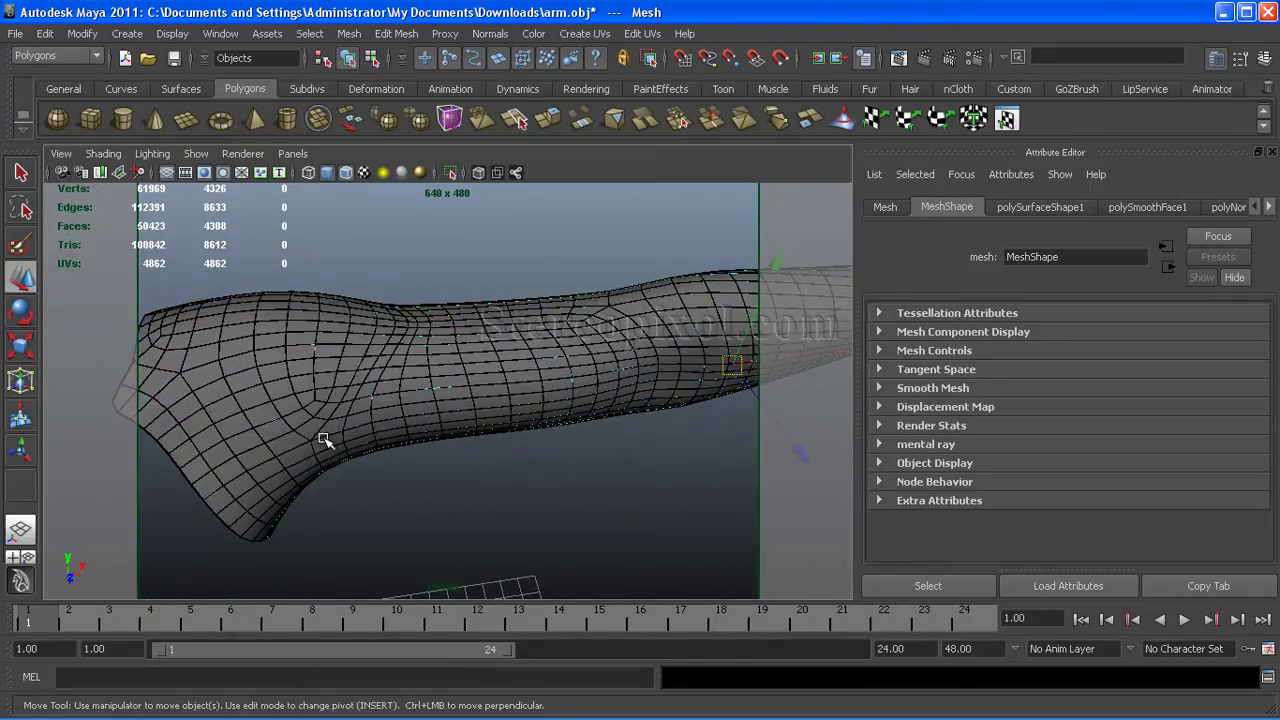
{"action": "left_click_drag", "start_coordinate": [490, 423], "coordinate": [363, 366], "text": "alt"}
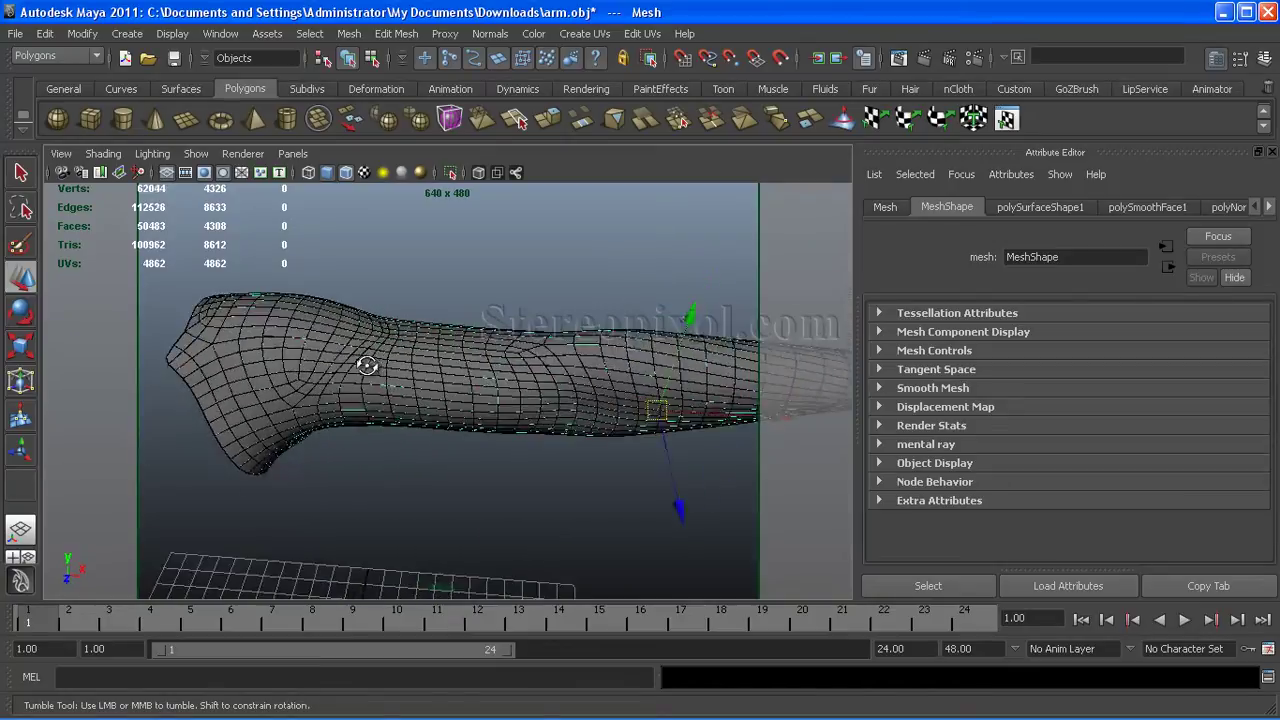
{"action": "middle_click_drag", "start_coordinate": [363, 366], "coordinate": [476, 434], "text": "alt"}
{"action": "left_click_drag", "start_coordinate": [476, 435], "coordinate": [257, 352], "text": "alt"}
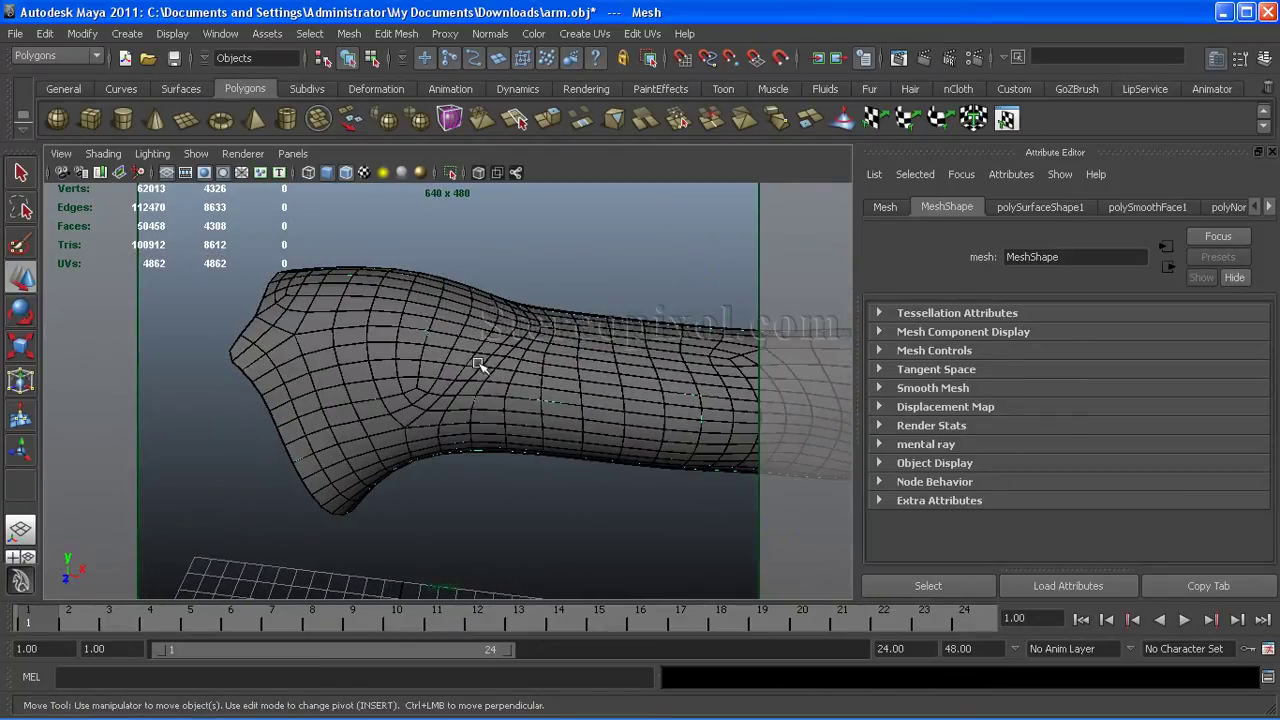
{"action": "left_click_drag", "start_coordinate": [552, 437], "coordinate": [490, 388], "text": "alt"}
{"action": "middle_click_drag", "start_coordinate": [490, 388], "coordinate": [408, 398], "text": "alt"}
{"action": "left_click_drag", "start_coordinate": [551, 394], "coordinate": [470, 388], "text": "alt"}
{"action": "right_click_drag", "start_coordinate": [470, 388], "coordinate": [371, 324], "text": "alt"}
{"action": "middle_click_drag", "start_coordinate": [371, 324], "coordinate": [258, 265], "text": "alt"}
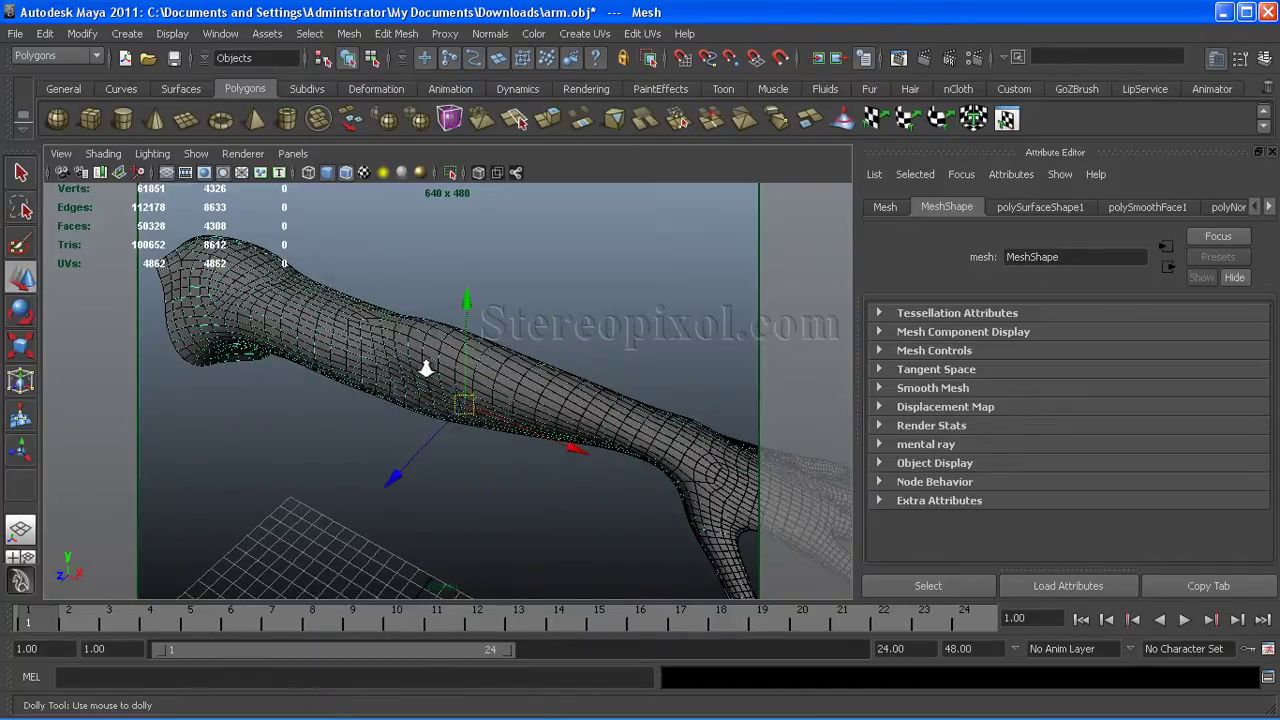
Render the whole arm from the persp camera with Maya Software and examine the rendered wireframe up close
{"action": "right_click_drag", "start_coordinate": [426, 369], "coordinate": [376, 320], "text": "alt"}
{"action": "middle_click_drag", "start_coordinate": [424, 335], "coordinate": [354, 313], "text": "alt"}
{"action": "right_click_drag", "start_coordinate": [415, 311], "coordinate": [403, 300], "text": "alt"}
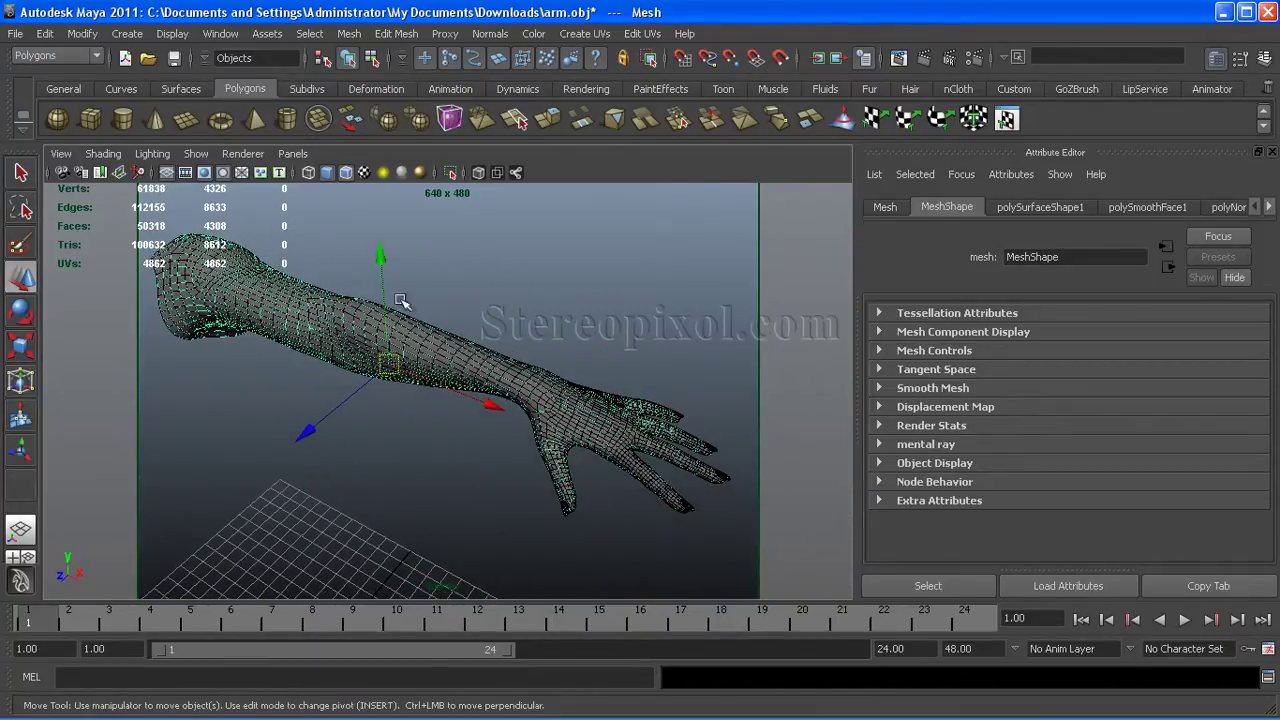
{"action": "left_click", "coordinate": [922, 60]}
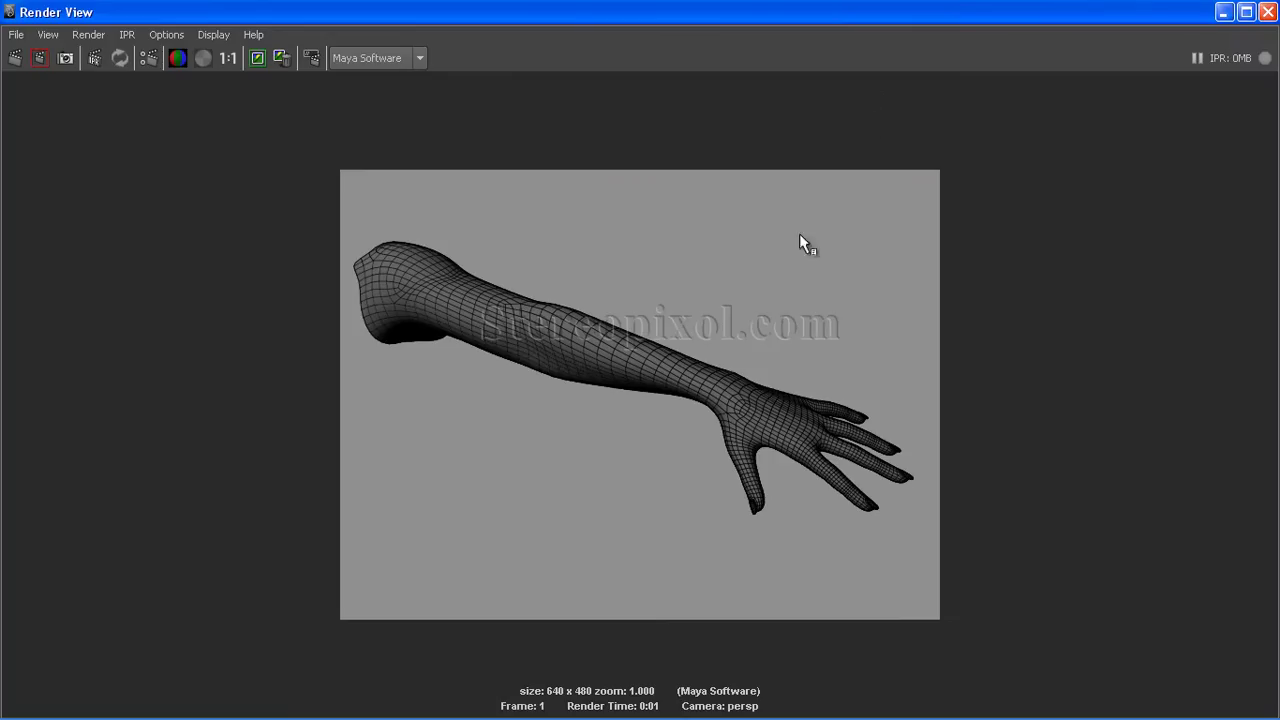
{"action": "scroll", "coordinate": [503, 376], "scroll_direction": "up", "scroll_amount": 2}
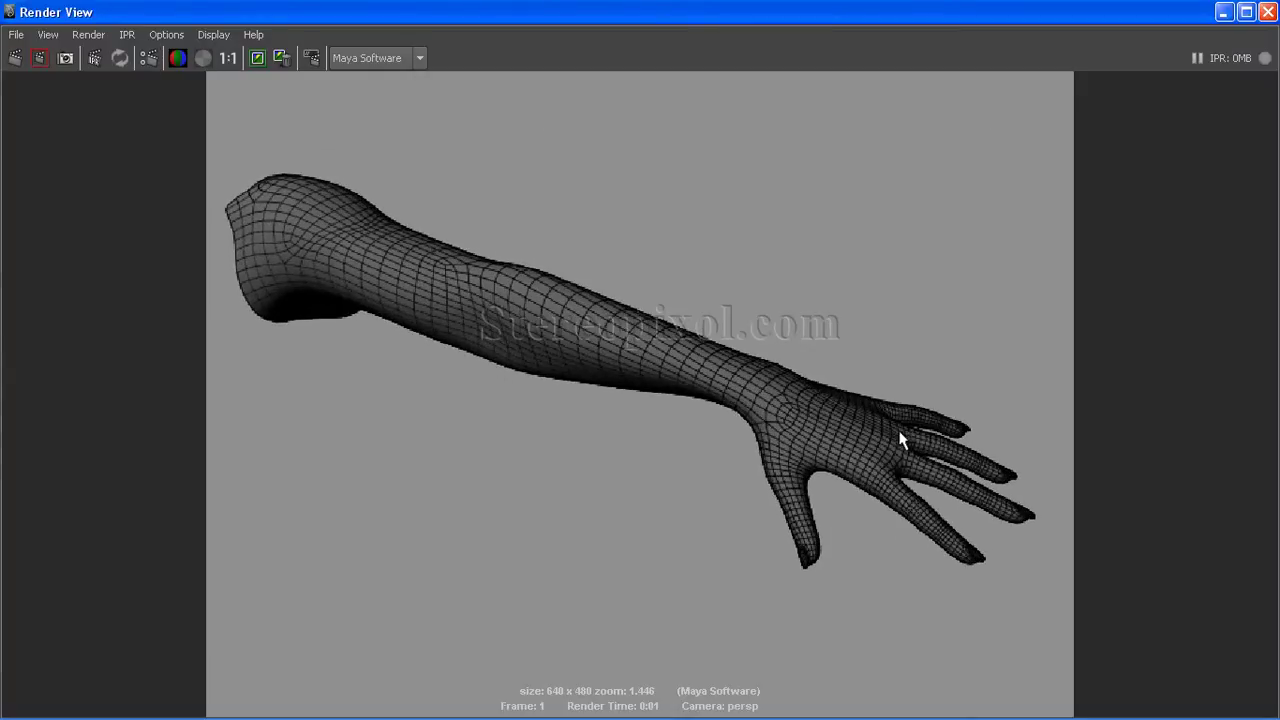
{"action": "scroll", "coordinate": [640, 420], "scroll_direction": "up", "scroll_amount": 2}
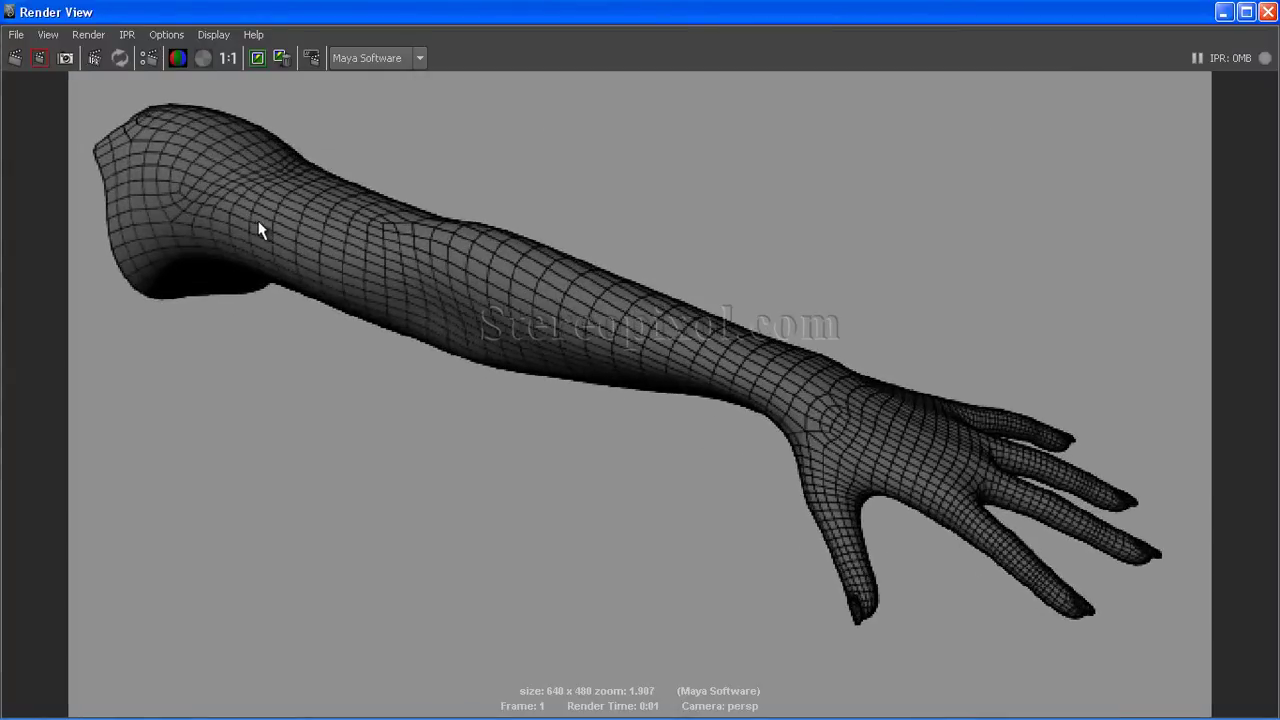
{"action": "middle_click_drag", "start_coordinate": [574, 417], "coordinate": [588, 440], "text": "alt"}
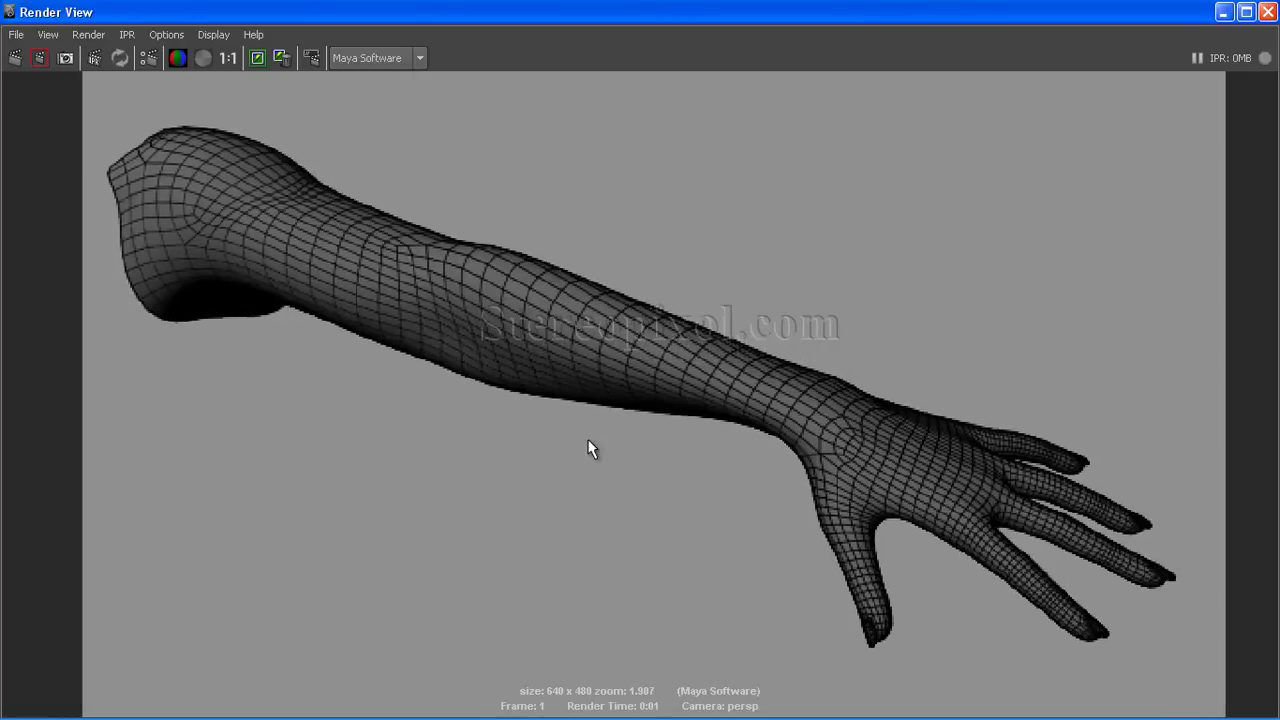
{"action": "left_click", "coordinate": [1267, 11]}
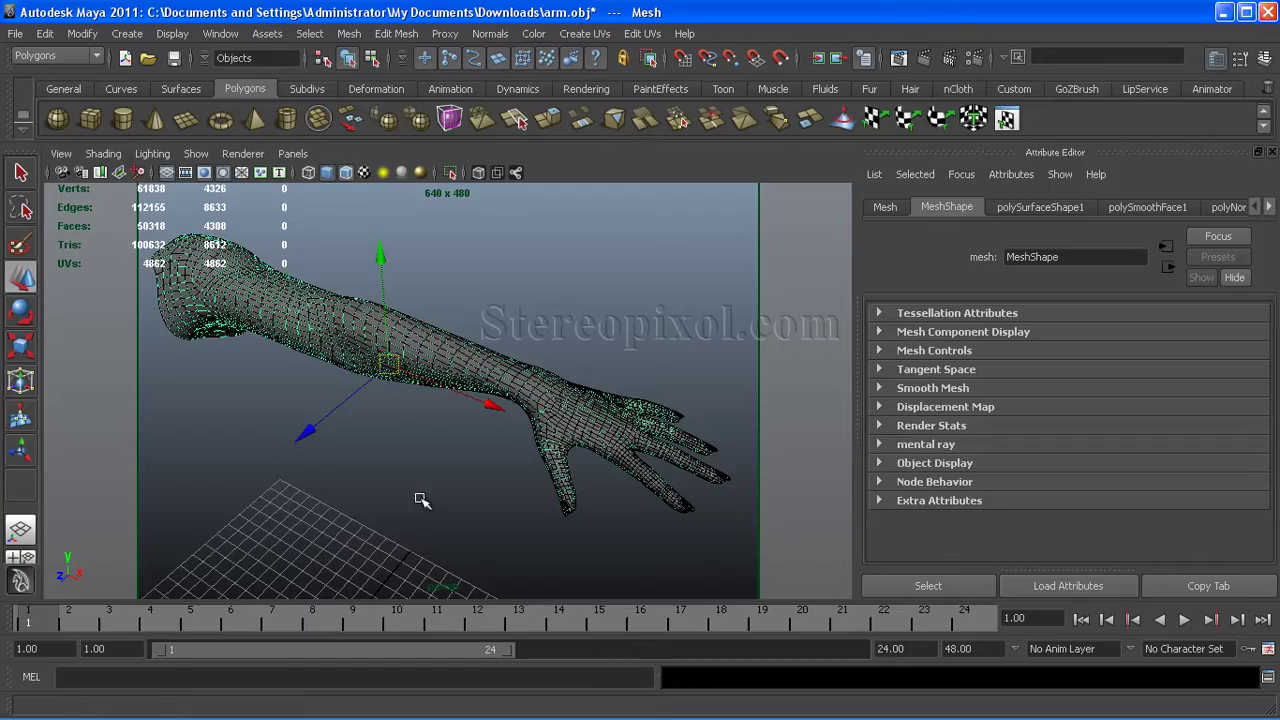
Inspect the full arm from several angles and clear the selection
{"action": "left_click_drag", "start_coordinate": [420, 503], "coordinate": [469, 311], "text": "alt"}
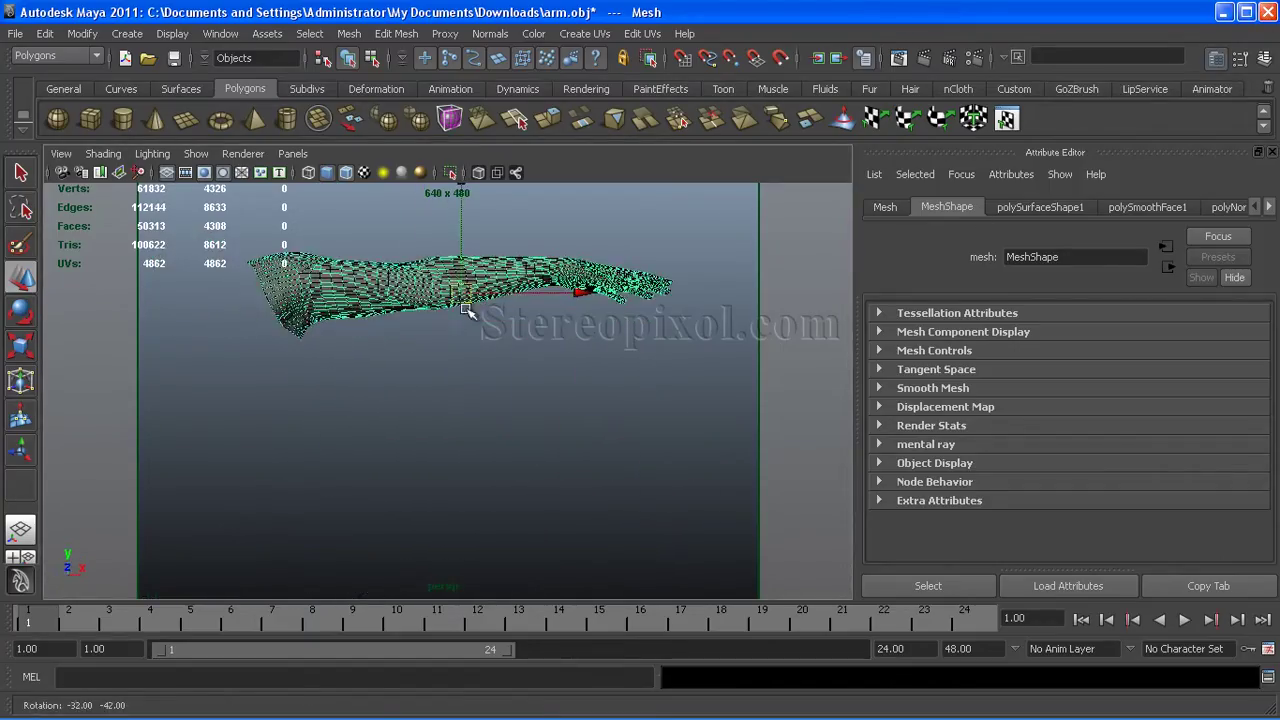
{"action": "middle_click_drag", "start_coordinate": [468, 335], "coordinate": [460, 435], "text": "alt"}
{"action": "right_click_drag", "start_coordinate": [461, 460], "coordinate": [565, 483], "text": "alt"}
{"action": "left_click_drag", "start_coordinate": [565, 483], "coordinate": [290, 385], "text": "alt"}
{"action": "left_click", "coordinate": [288, 387]}
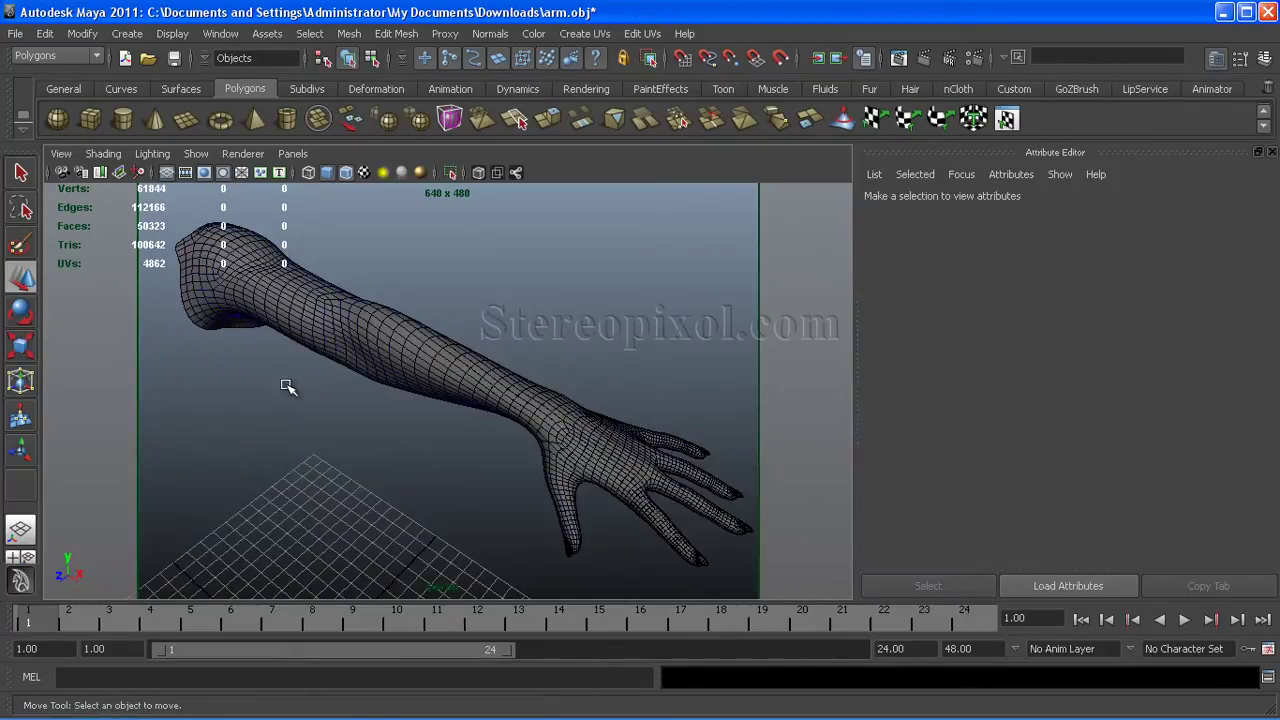